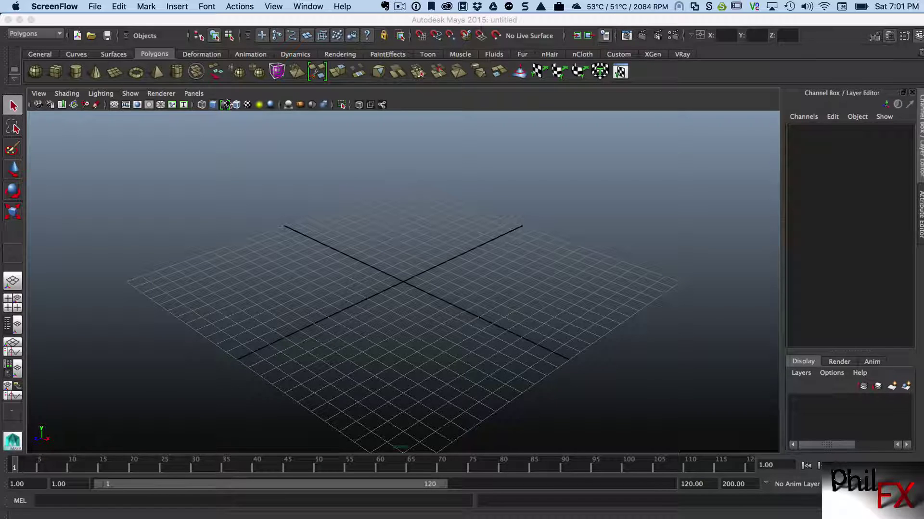
Draw polygon sphere pSphere1 at the grid centre and switch it to Face mode.
click(35, 72)
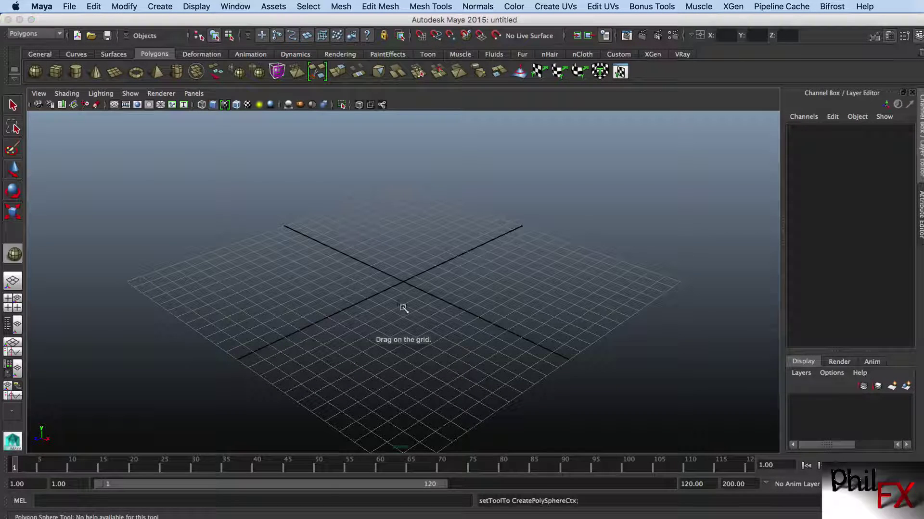
drag(380, 293, 518, 289)
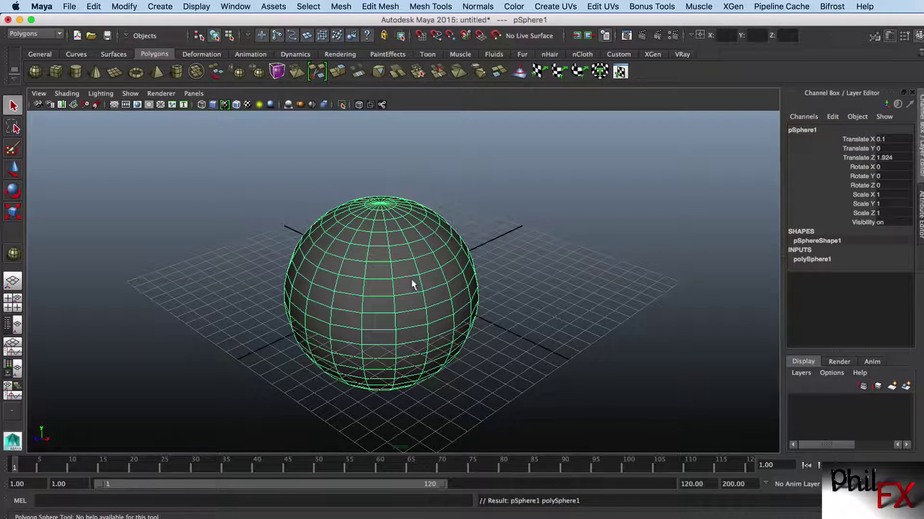
alt+drag(412, 285, 439, 266)
right_click(411, 260)
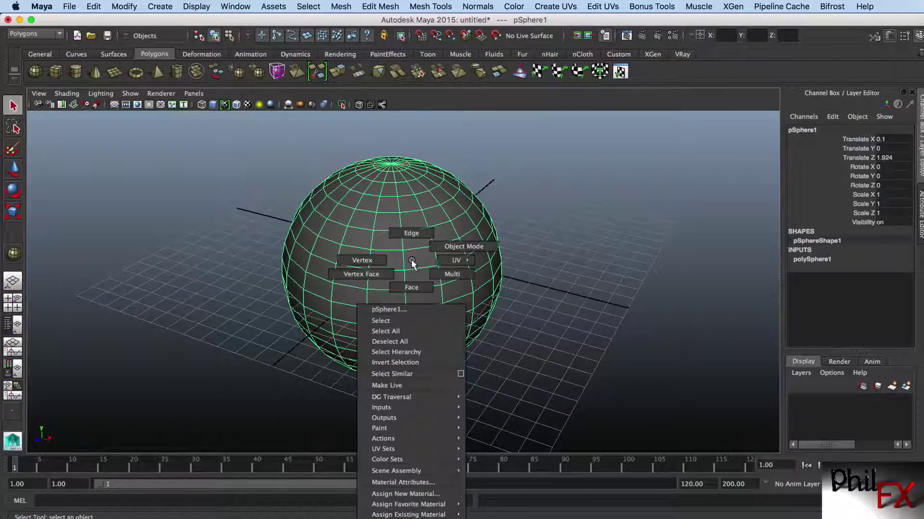
right_drag(413, 263, 411, 288)
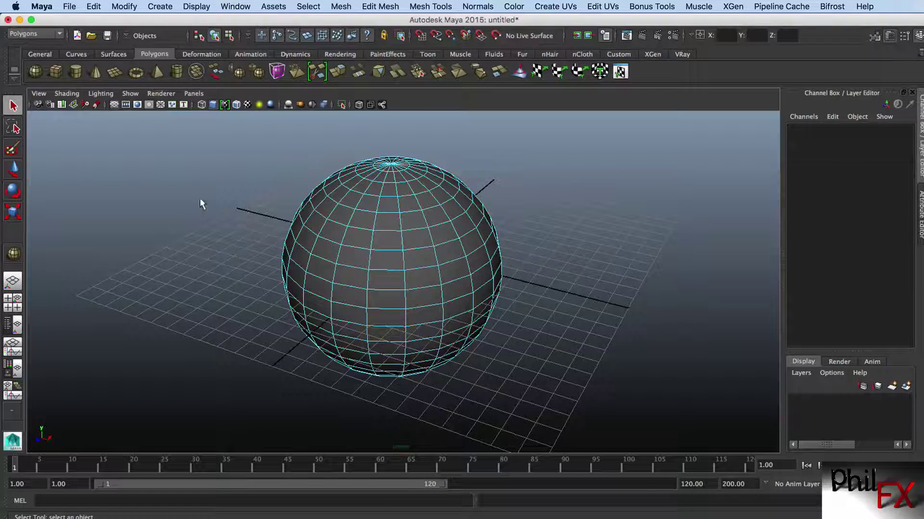
Open the Select Tool settings and test a marquee with Camera based selection off, then re-enable it.
double_click(13, 105)
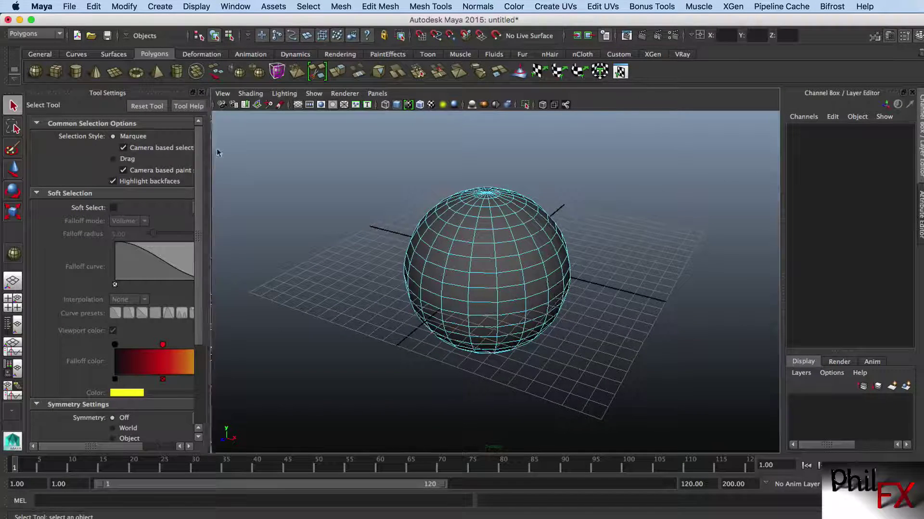
drag(208, 149, 234, 151)
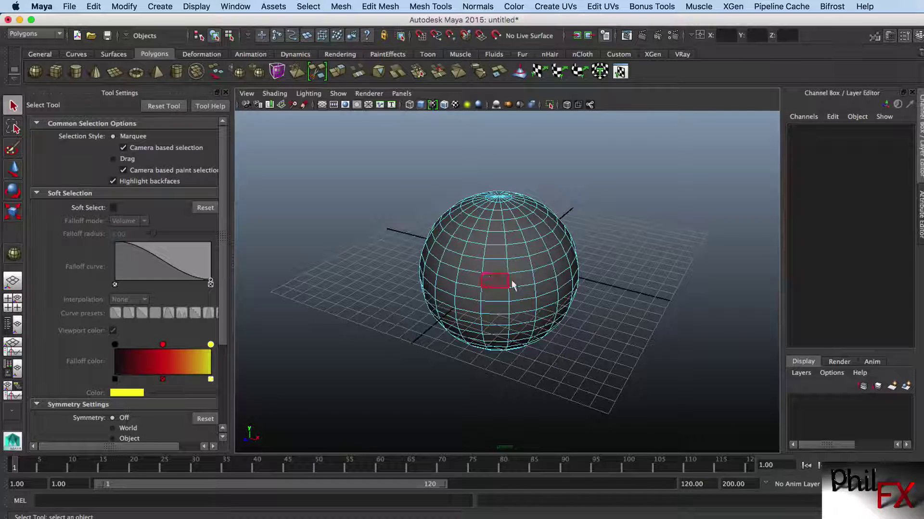
click(123, 148)
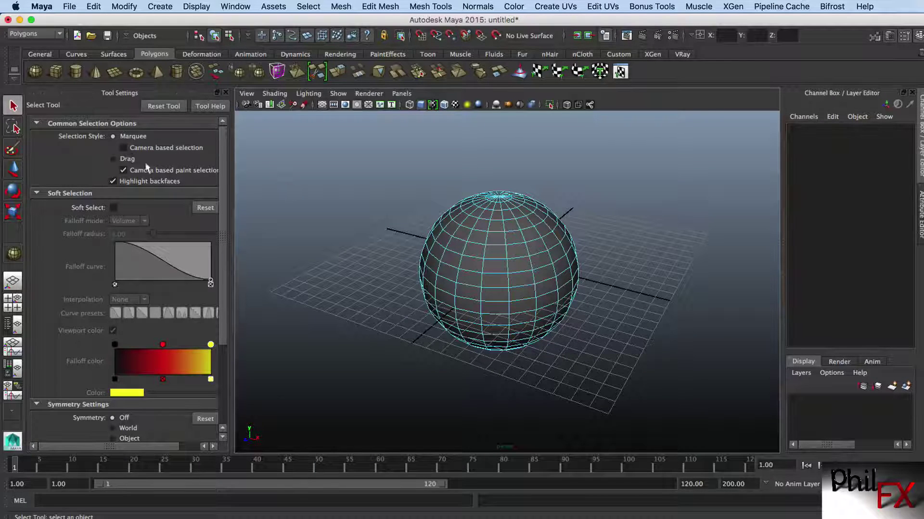
drag(467, 248, 486, 300)
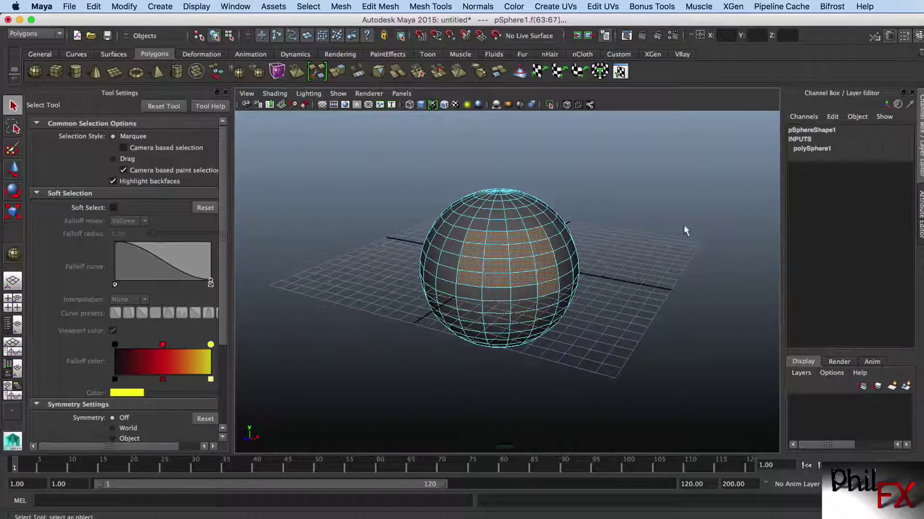
click(683, 181)
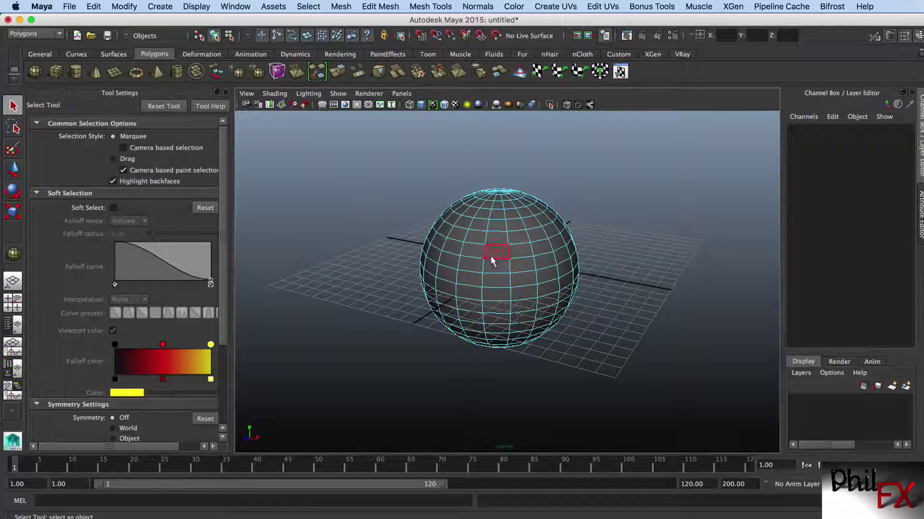
click(123, 147)
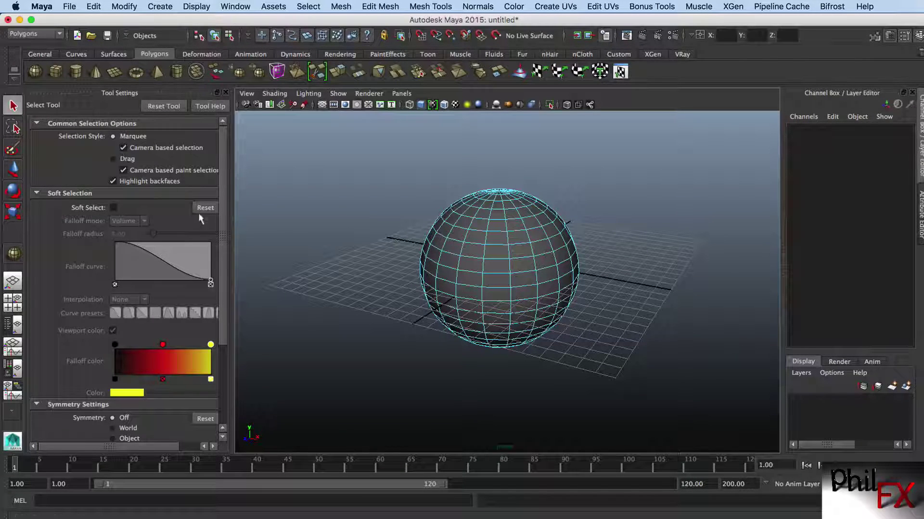
Select a front-right patch of faces and extrude it, creating polyExtrudeFace1.
drag(474, 238, 433, 245)
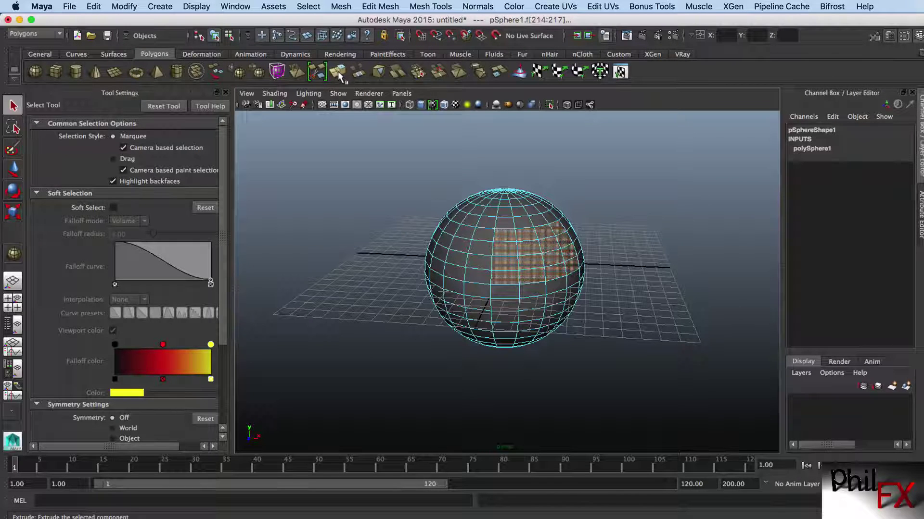
click(374, 8)
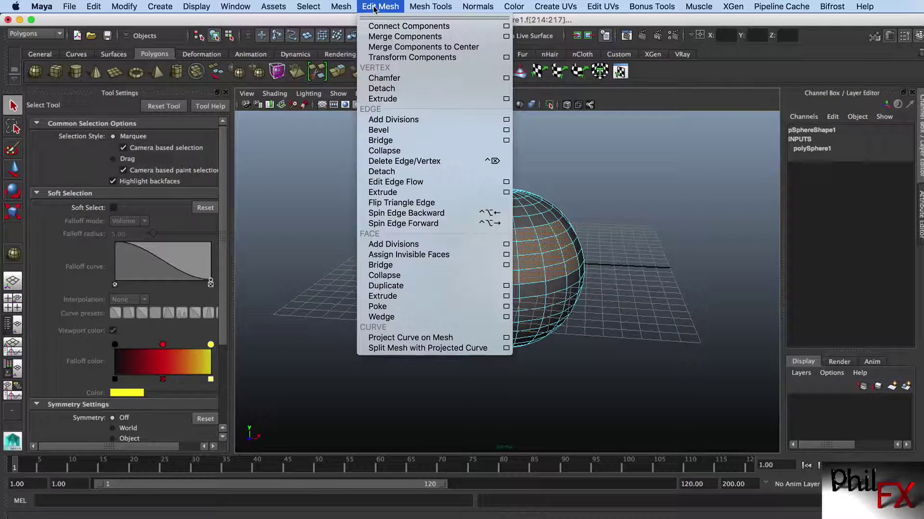
click(506, 193)
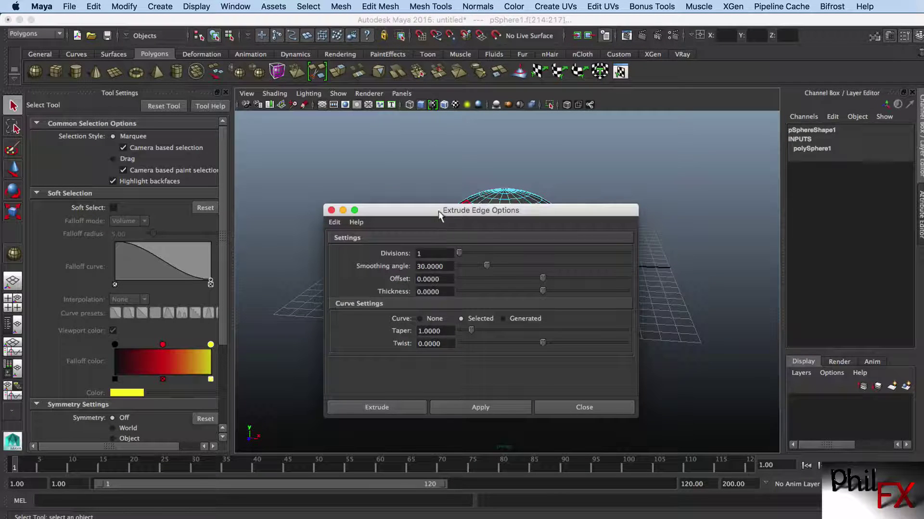
drag(440, 214, 531, 111)
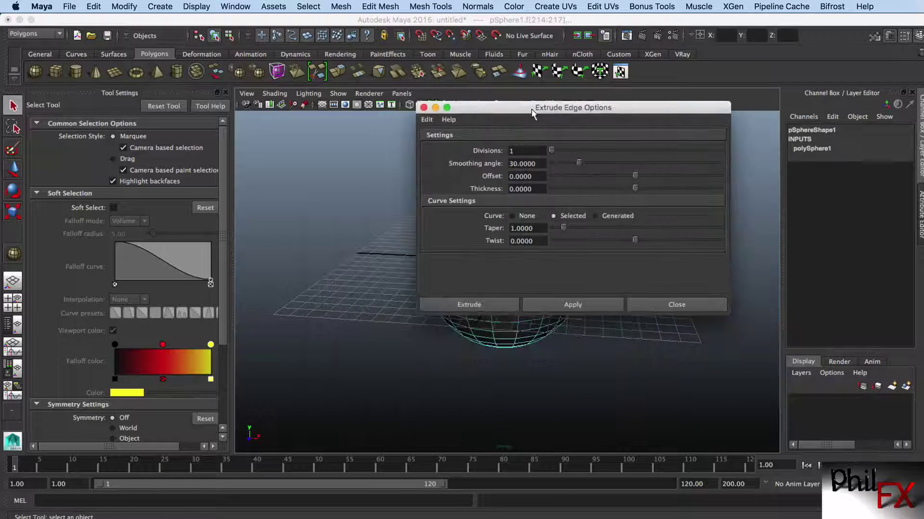
click(663, 305)
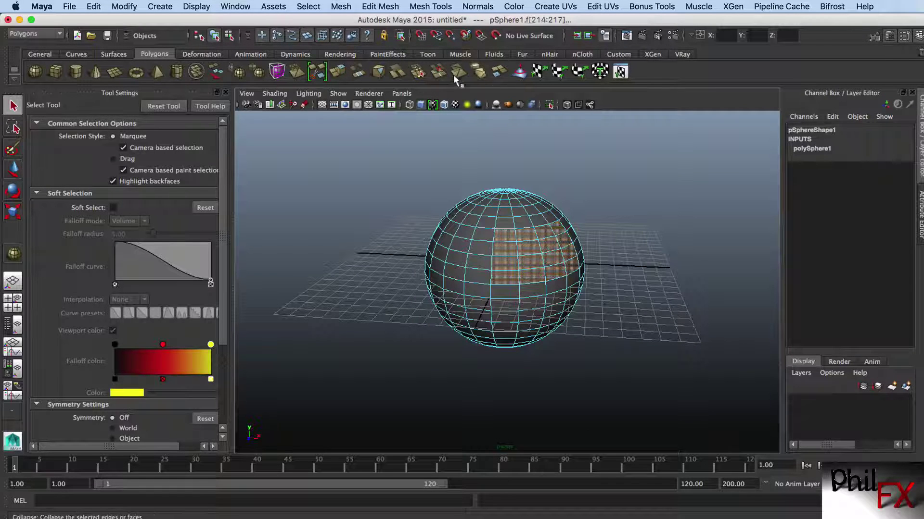
click(338, 73)
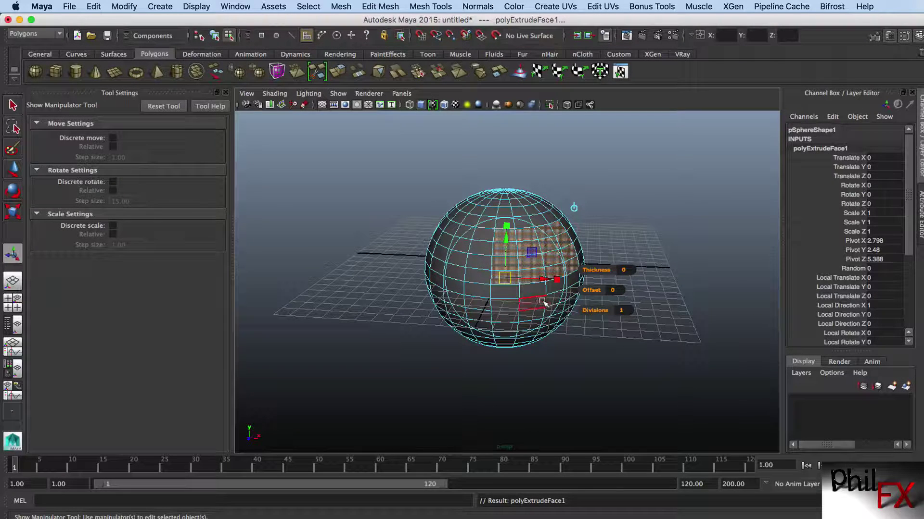
Pull the extruded patch out to Local Translate Z 3.464, then browse the Mesh menus.
alt+drag(539, 301, 660, 270)
alt+drag(665, 213, 619, 211)
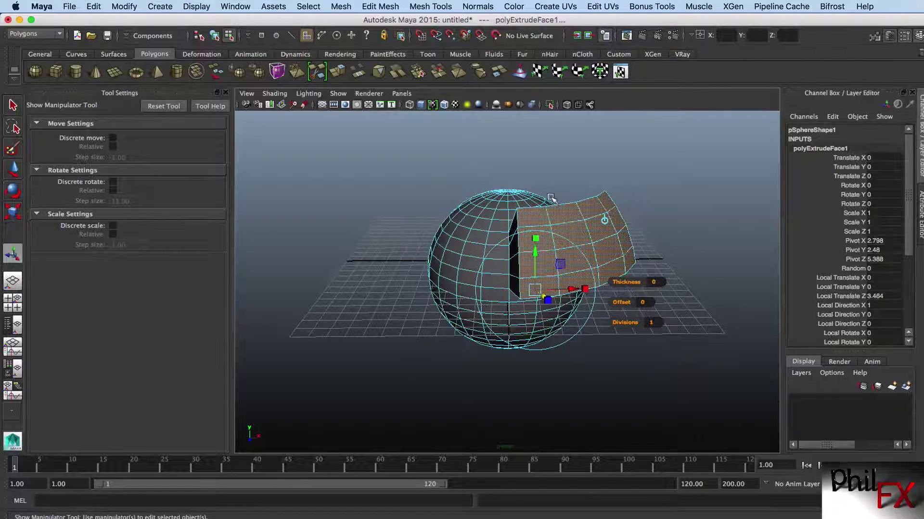
click(340, 7)
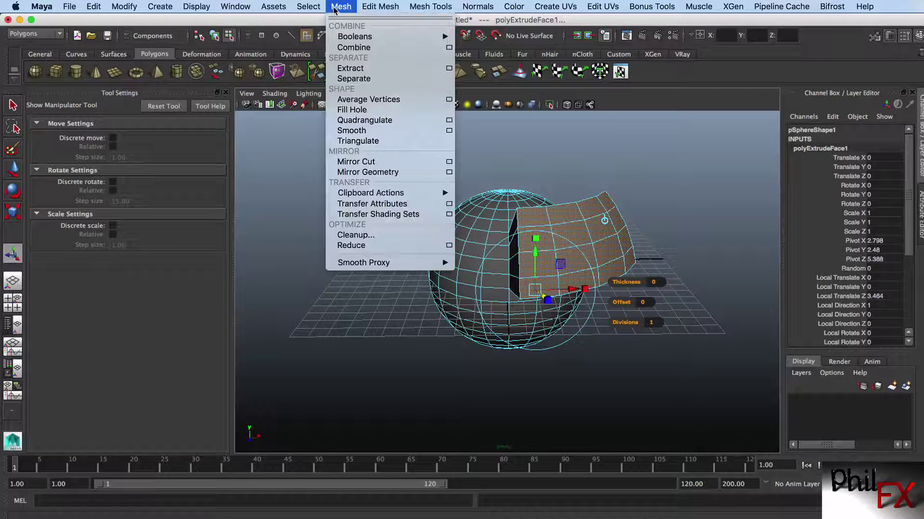
mouse_move(362, 8)
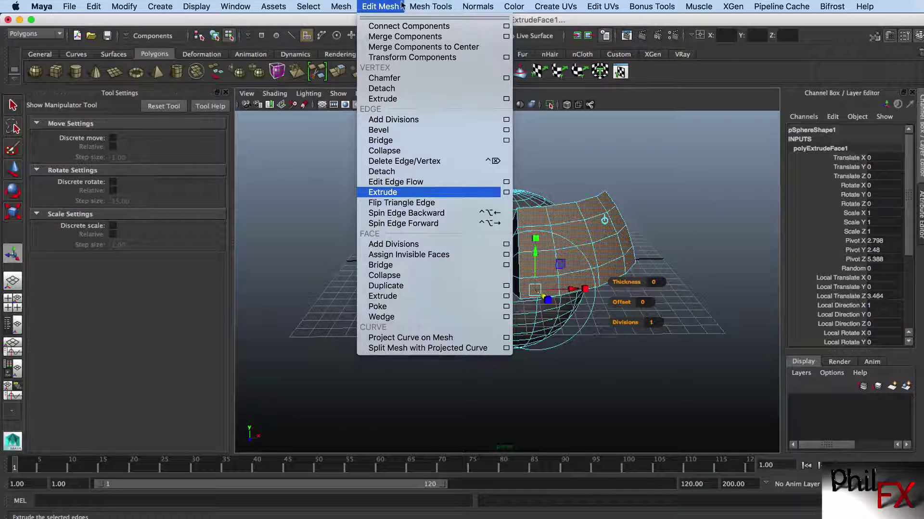
mouse_move(415, 6)
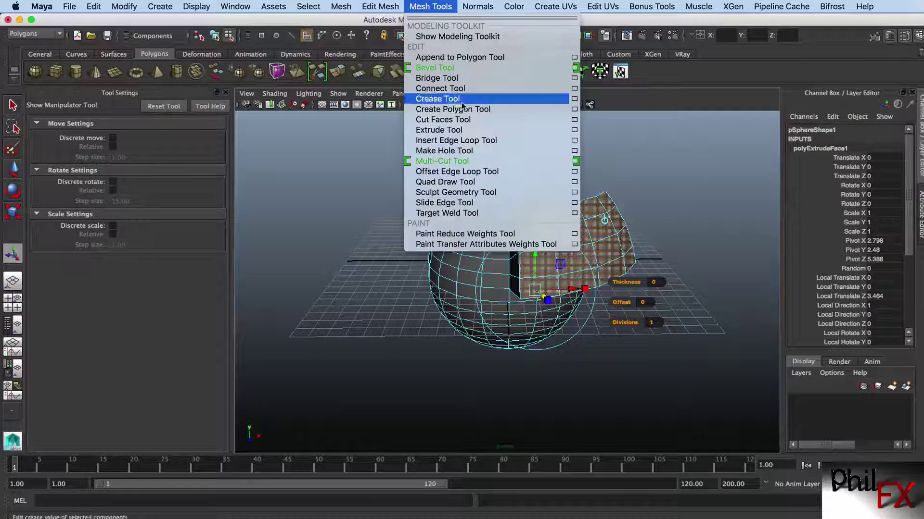
Start the Extrude Tool from its Mesh Tools option box with Keep Faces Together unchecked.
click(574, 133)
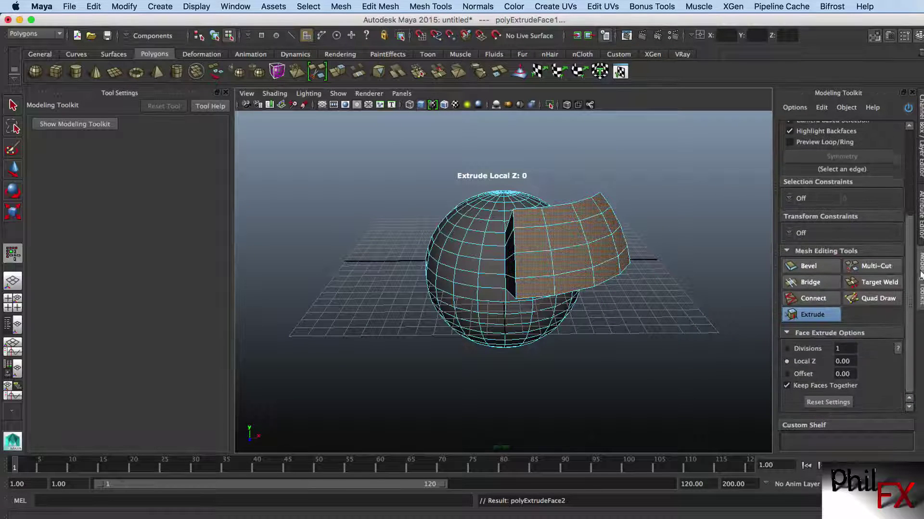
click(787, 386)
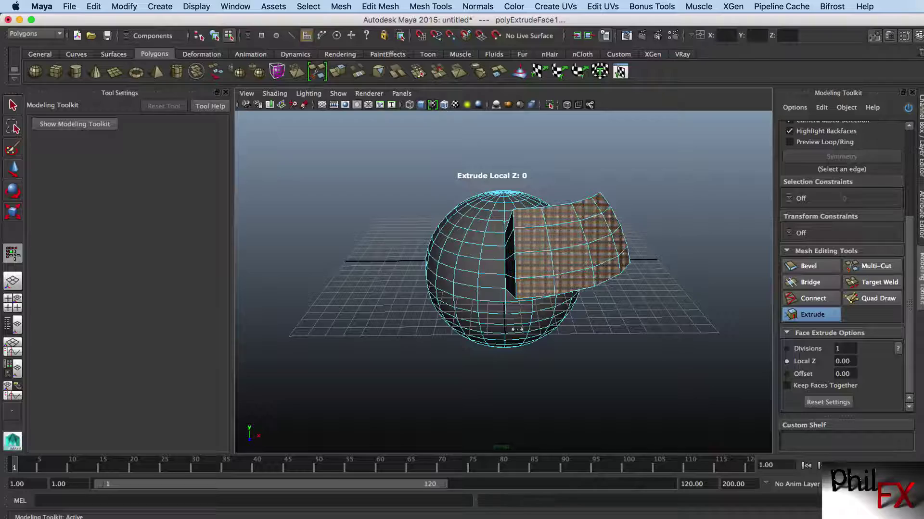
alt+drag(516, 330, 670, 313)
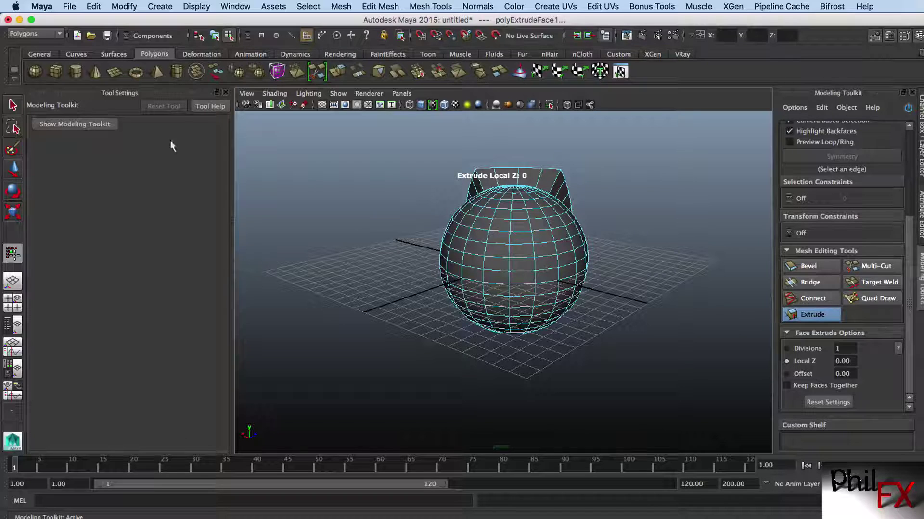
Select nine faces on the sphere's front and extrude them outward.
click(10, 105)
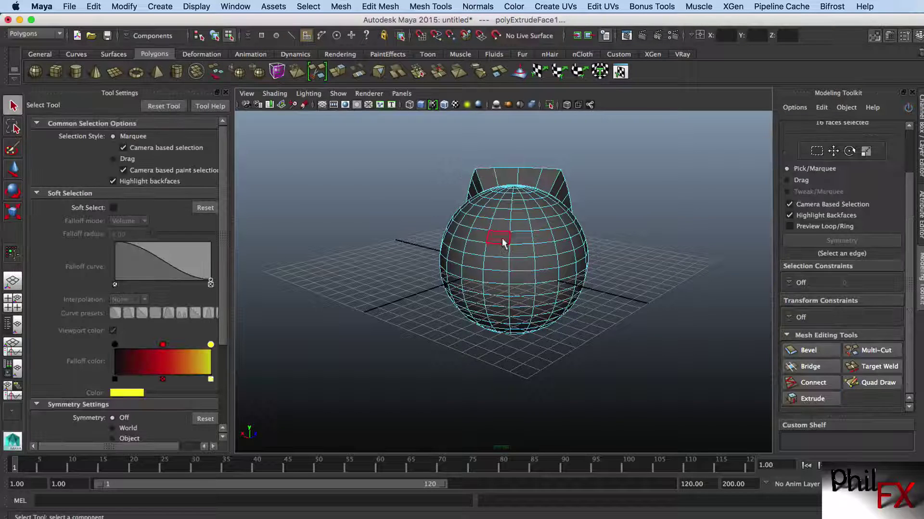
drag(503, 242, 548, 274)
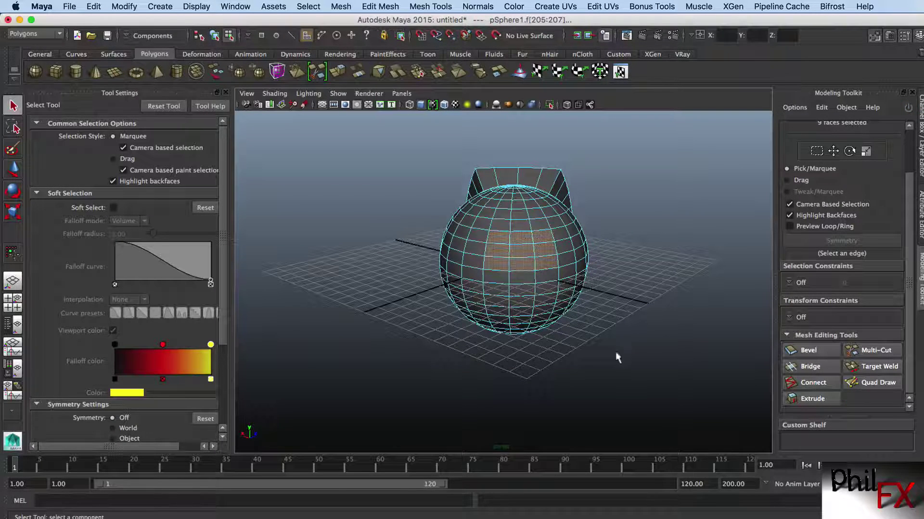
mouse_move(592, 367)
alt+mouse_down()
mouse_move(540, 363)
mouse_move(591, 357)
alt+mouse_up()
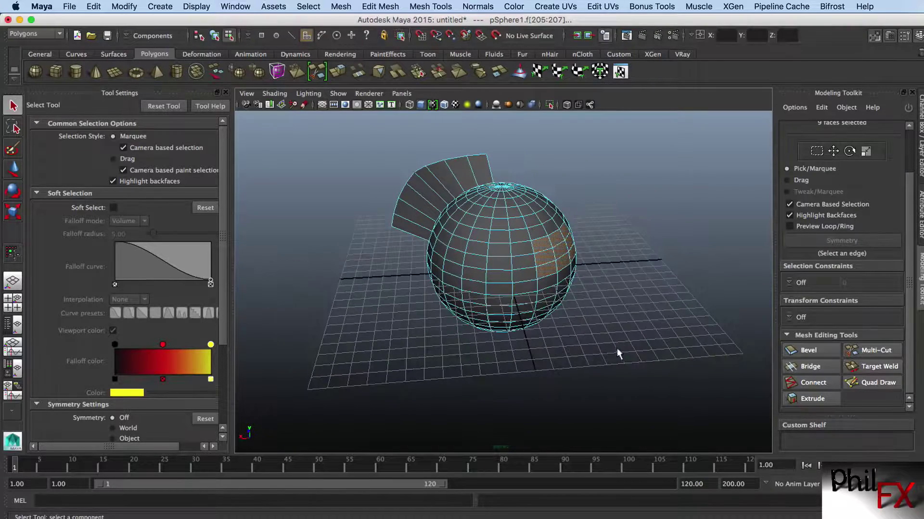
click(342, 73)
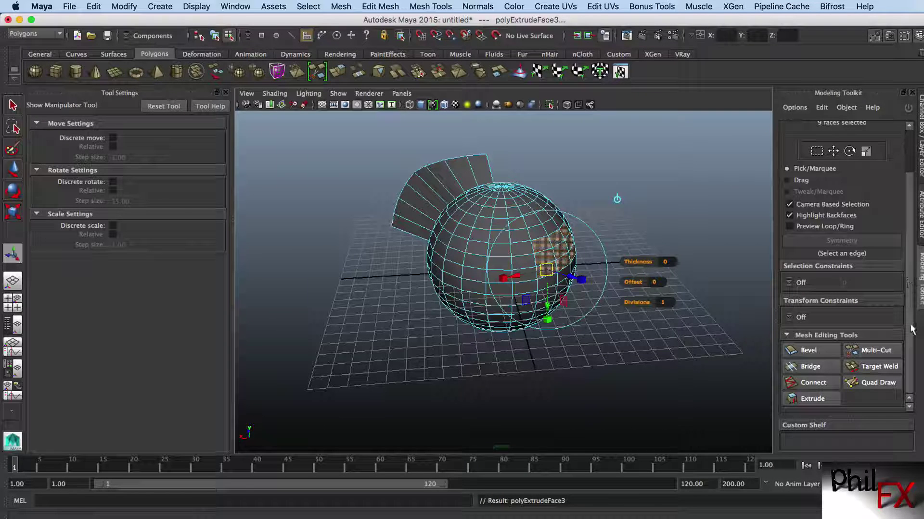
drag(578, 280, 621, 284)
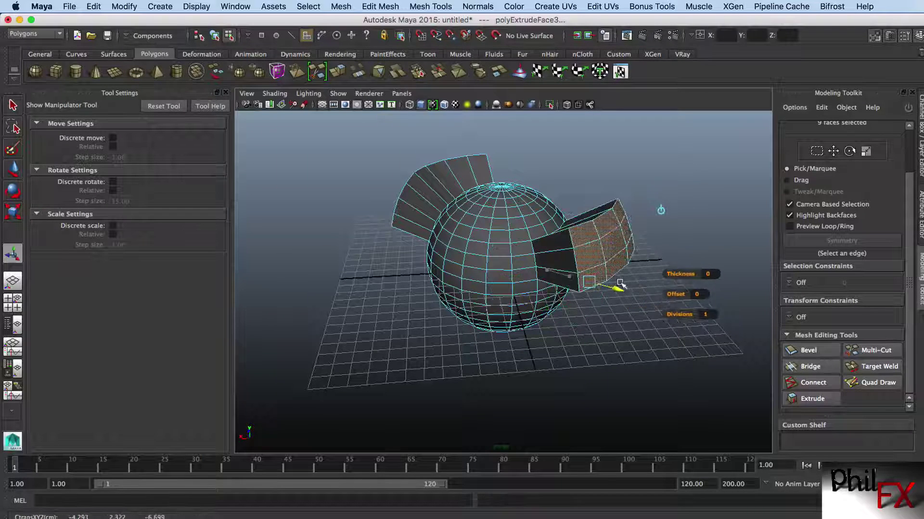
Extrude again, pushing the faces out as separate blocks to Local Z 4.66.
click(827, 399)
scroll(866, 365, down, 5)
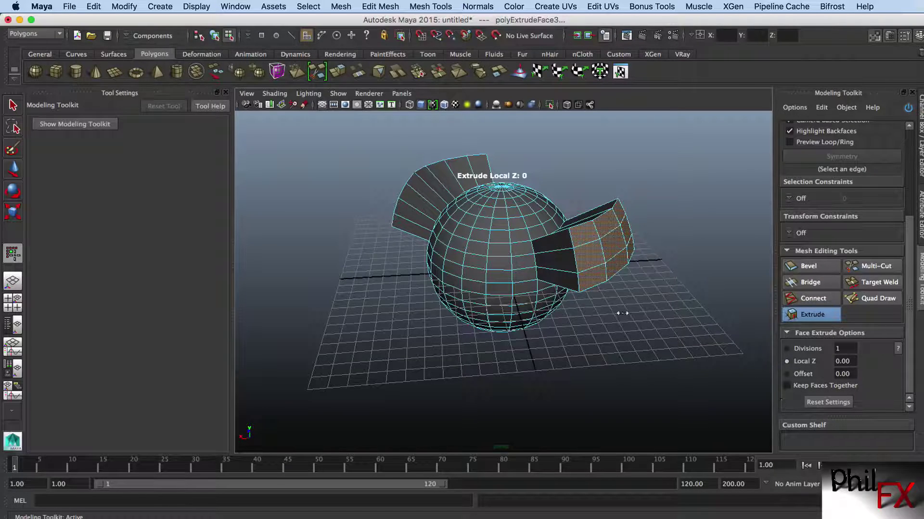
alt+drag(616, 317, 707, 319)
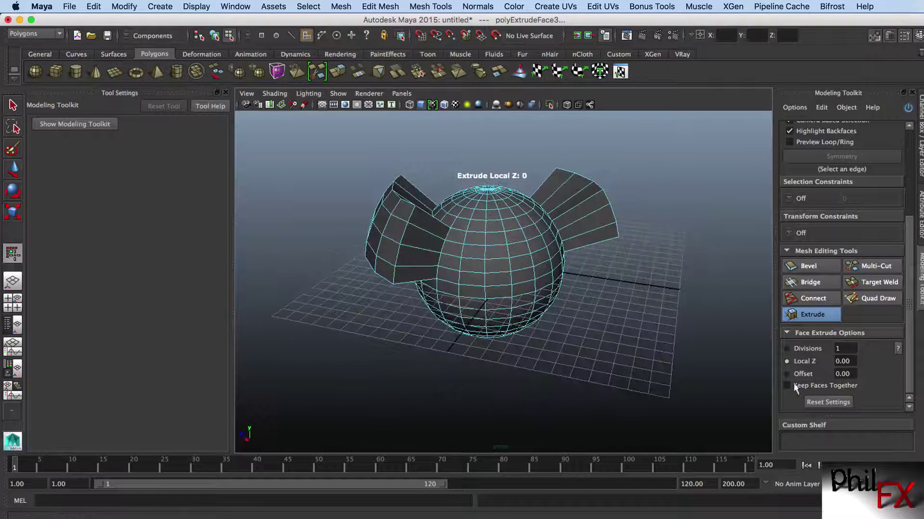
drag(488, 229, 514, 242)
alt+drag(514, 242, 589, 279)
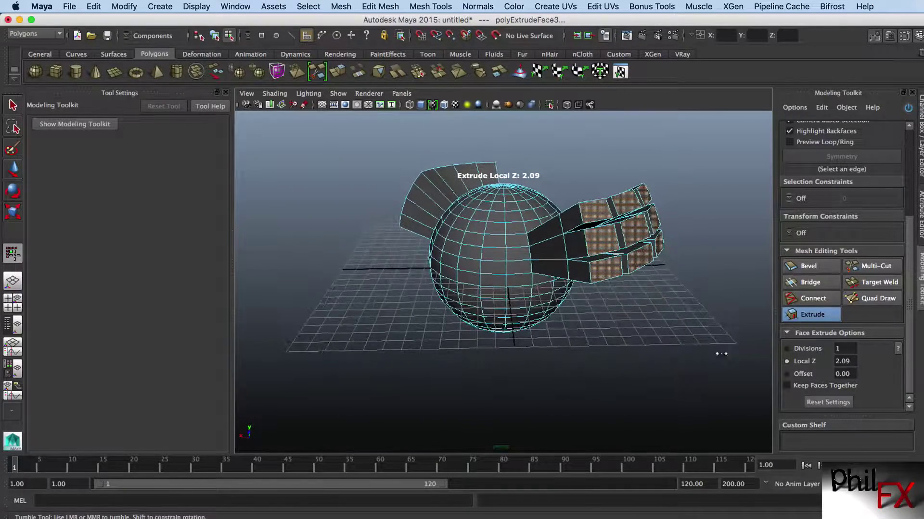
alt+drag(754, 369, 711, 313)
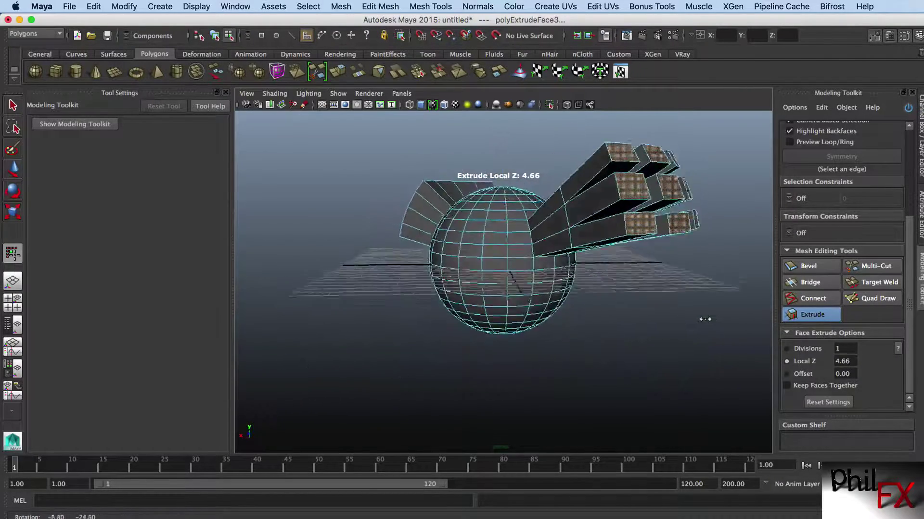
alt+drag(705, 319, 749, 342)
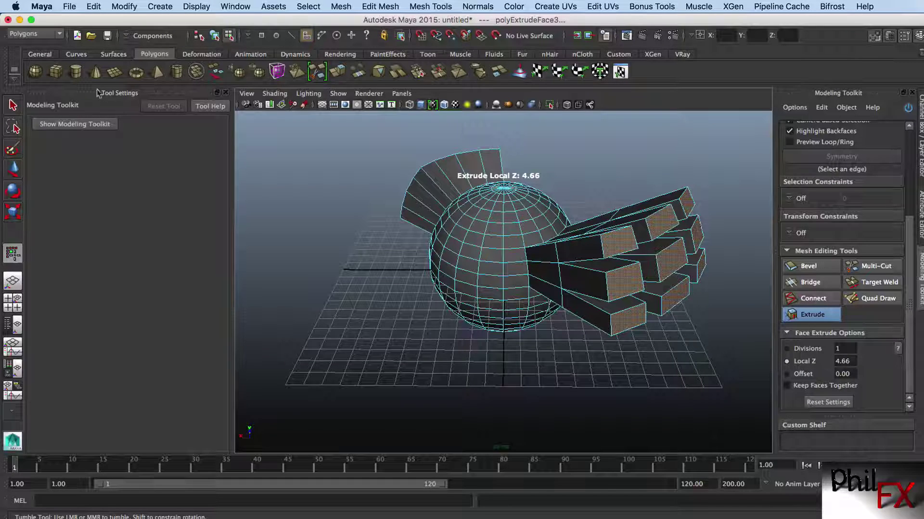
Select a new patch of 15 faces and extrude them 4.66 units.
click(12, 105)
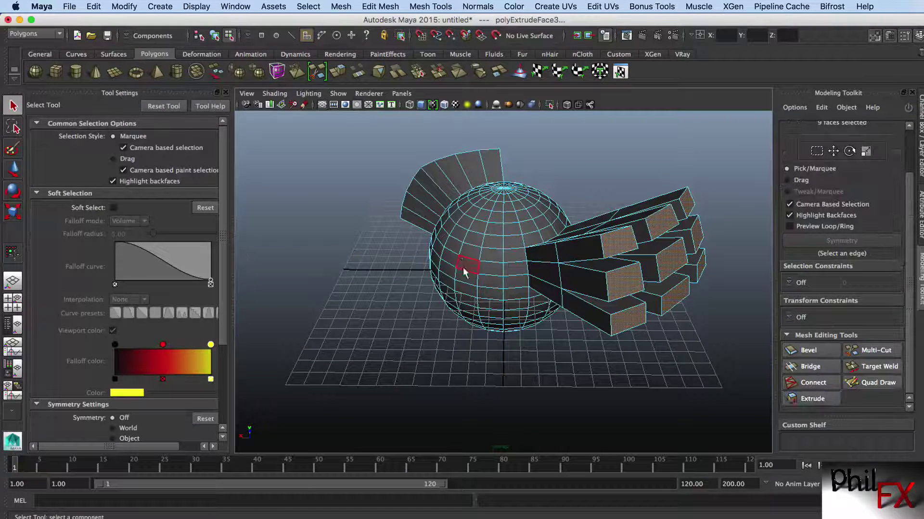
drag(460, 258, 491, 272)
alt+drag(469, 322, 626, 318)
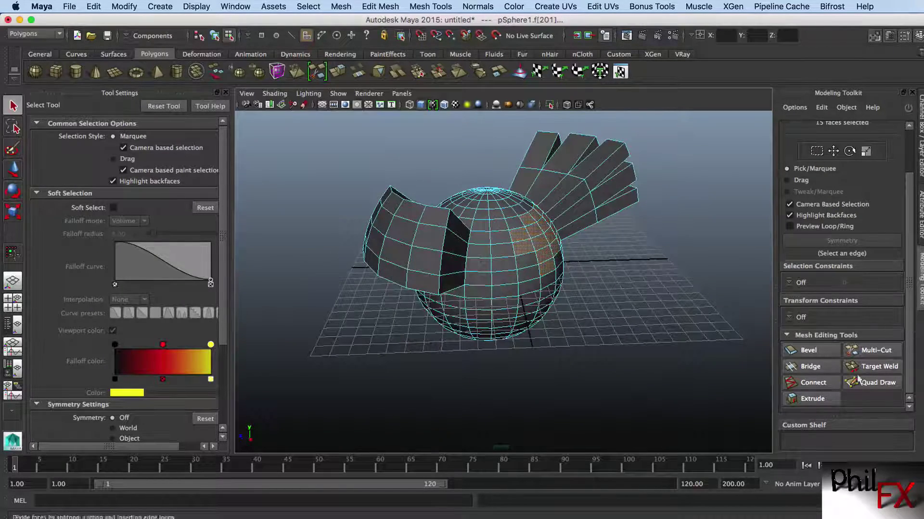
click(811, 399)
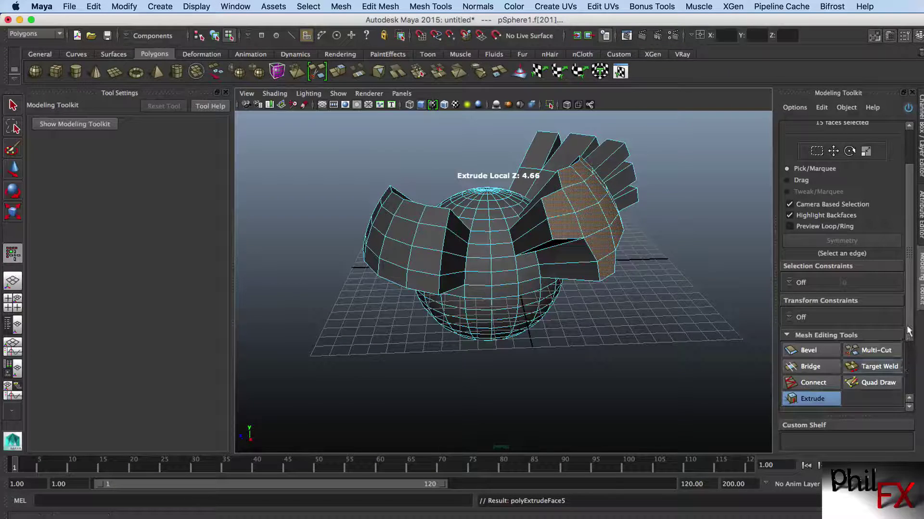
scroll(909, 331, down, 3)
Toggle Keep Faces Together off, on, then off again to compare the extrusions.
click(798, 400)
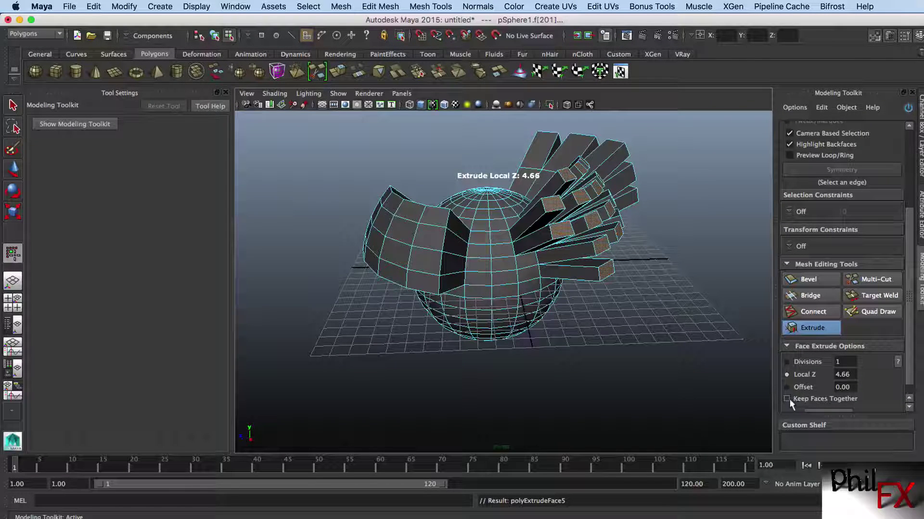
alt+drag(678, 320, 660, 305)
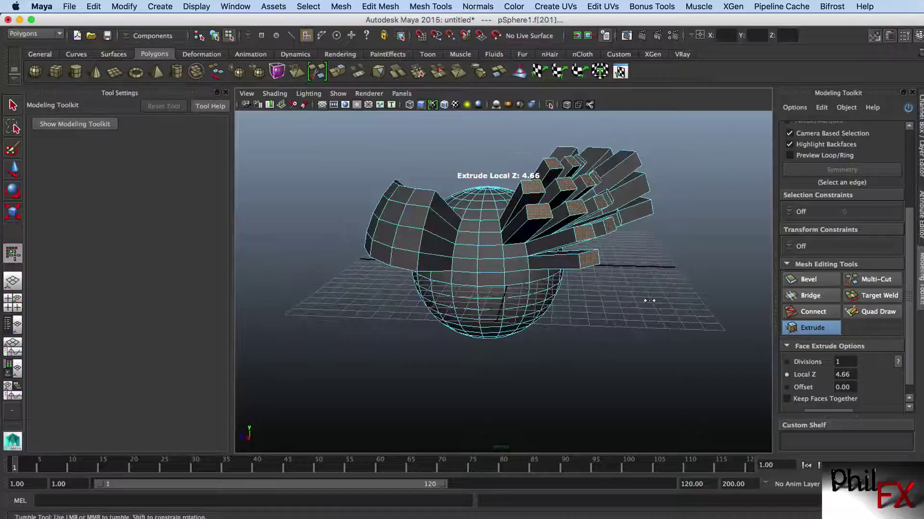
click(788, 400)
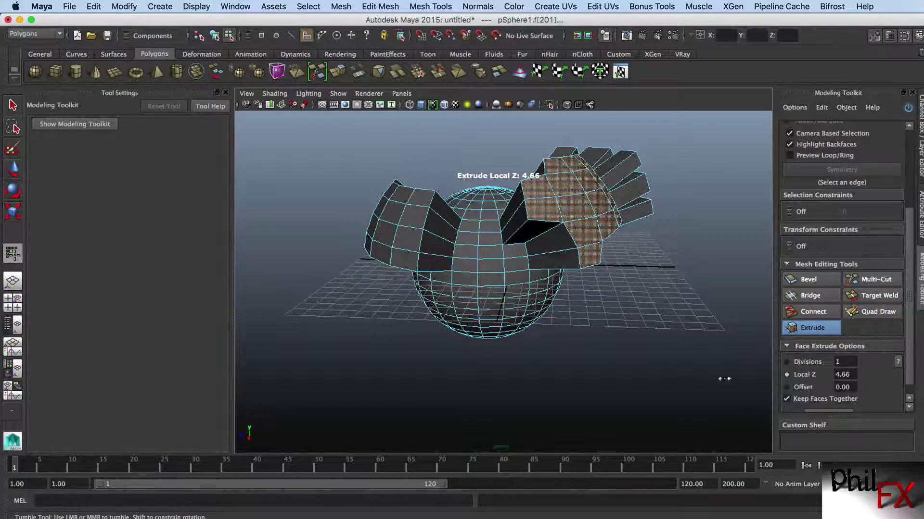
alt+drag(656, 305, 546, 320)
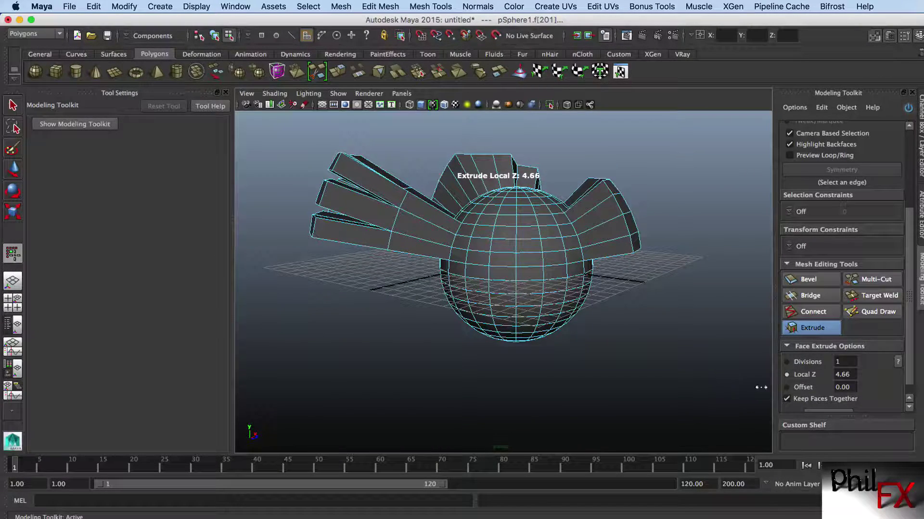
click(786, 399)
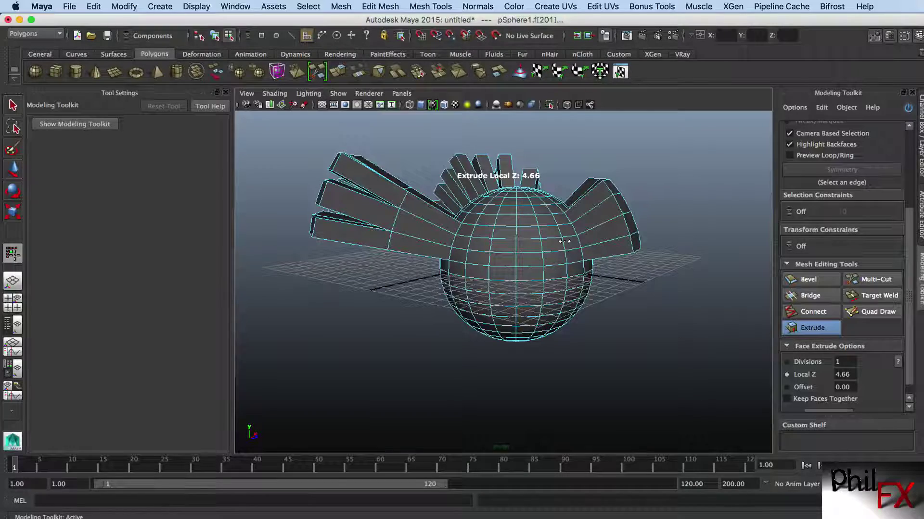
alt+drag(529, 247, 621, 245)
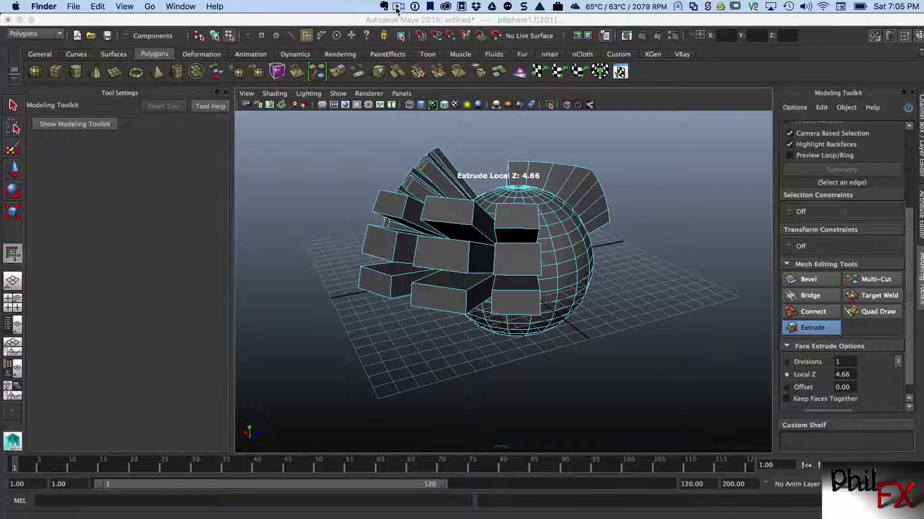
Stop the screen recording and move to the plain sphere in Maya 2016.
click(397, 8)
click(427, 31)
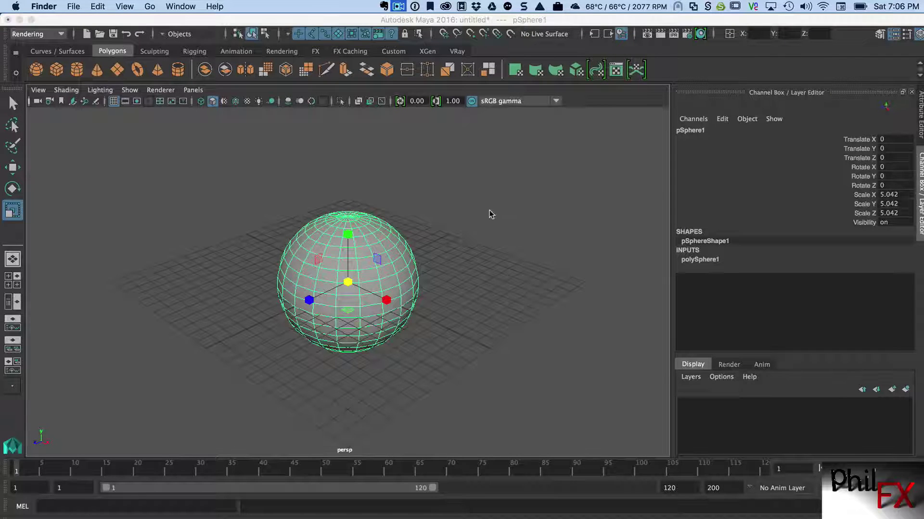
mouse_move(449, 211)
alt+mouse_down()
mouse_move(440, 214)
mouse_move(449, 198)
mouse_move(450, 215)
mouse_move(434, 208)
alt+mouse_up()
Reselect the sphere, switch it to Face mode, and show the Select Tool settings.
click(475, 202)
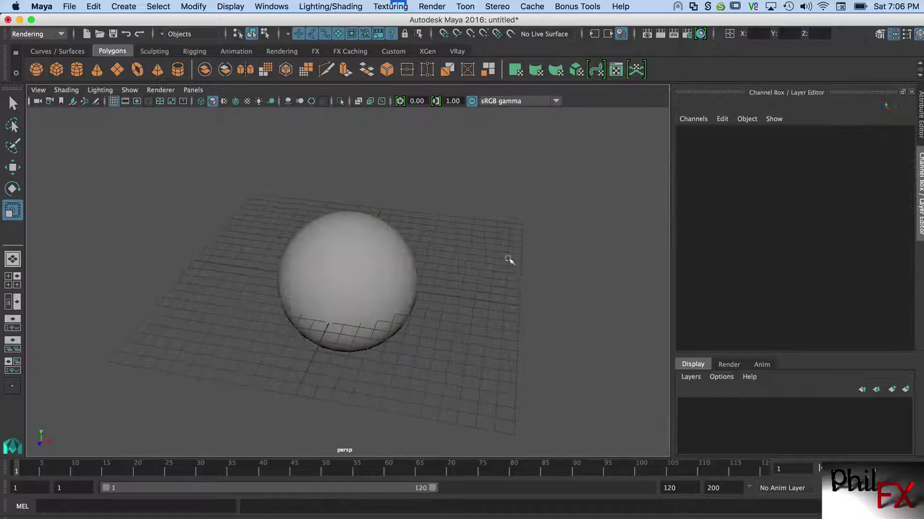
click(378, 264)
right_click(373, 262)
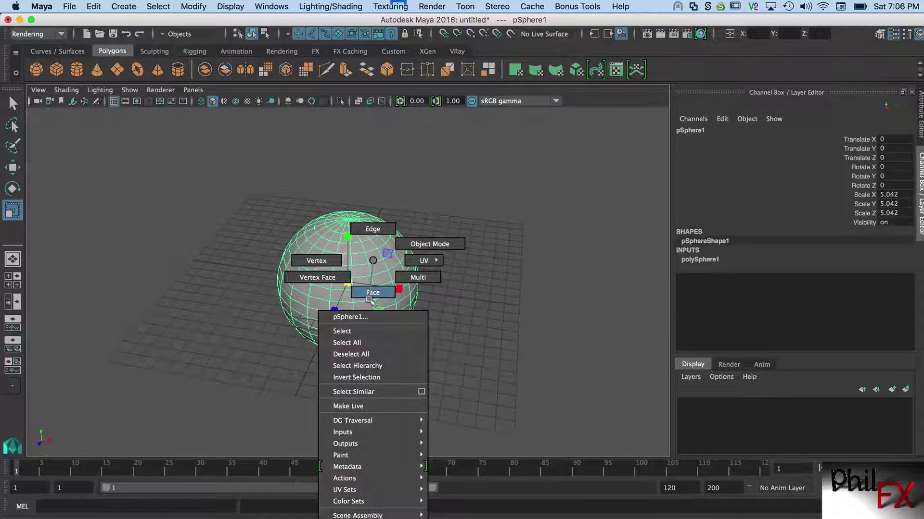
click(371, 293)
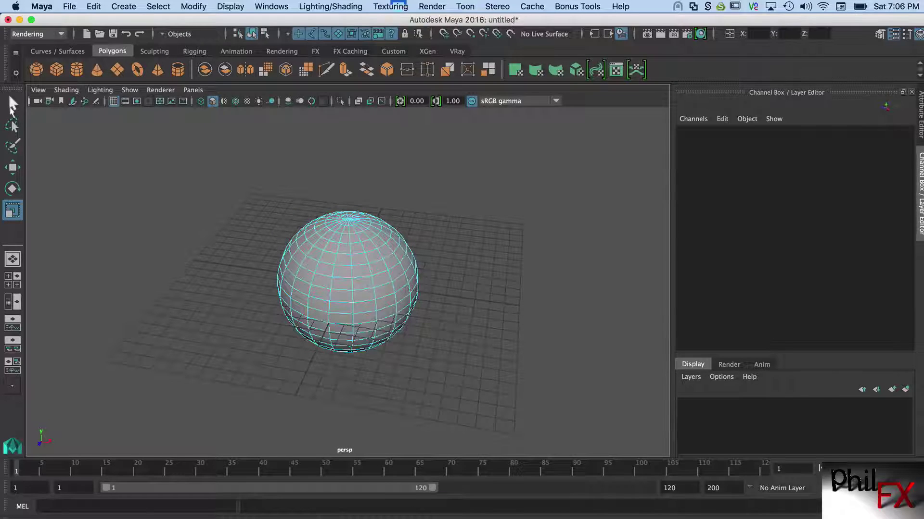
double_click(12, 105)
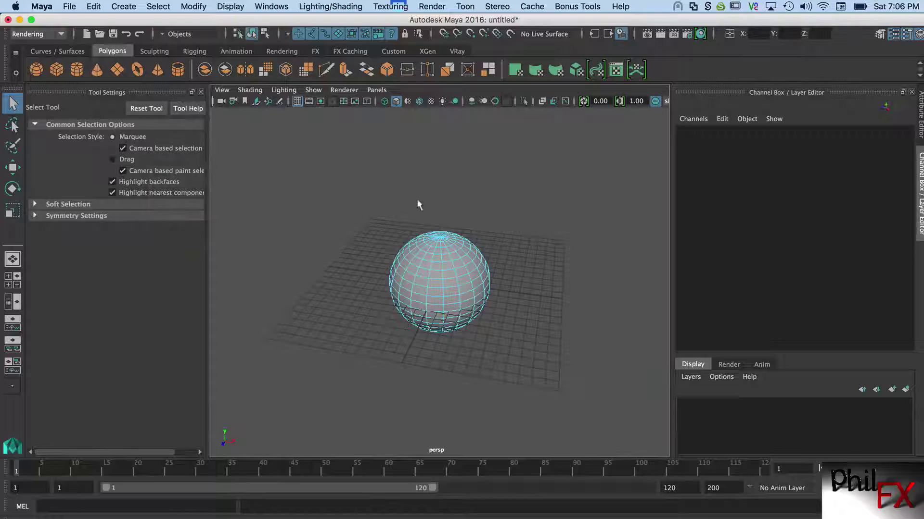
Select a block of faces, switch to the Modeling menu set, and open Extrude Face Options.
scroll(423, 295, up, 5)
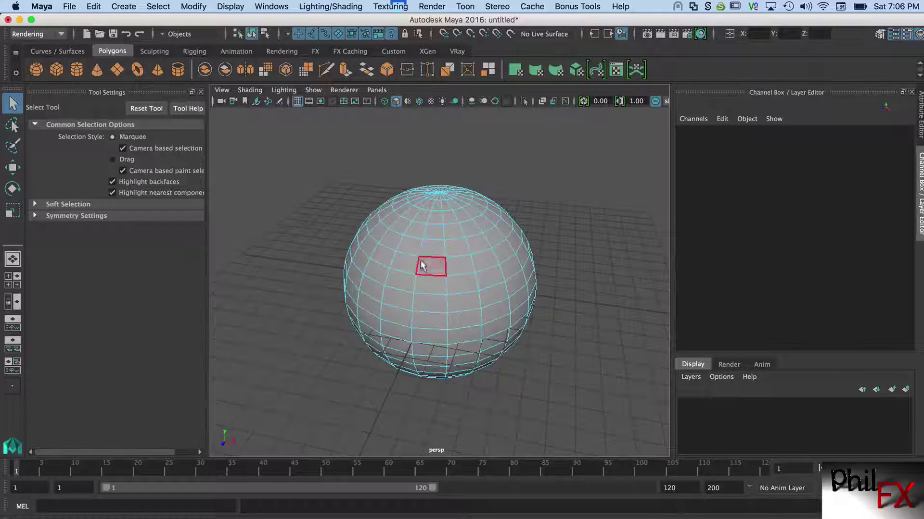
drag(408, 264, 494, 298)
click(61, 33)
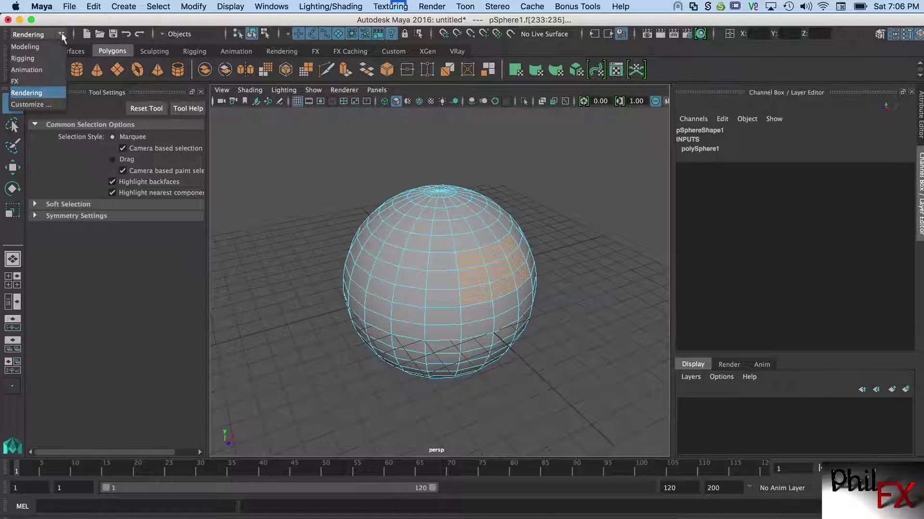
click(29, 44)
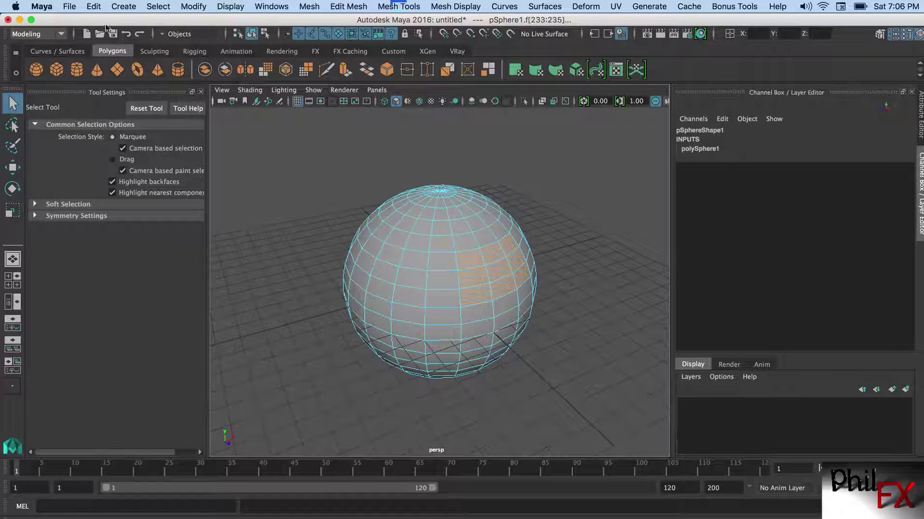
click(350, 6)
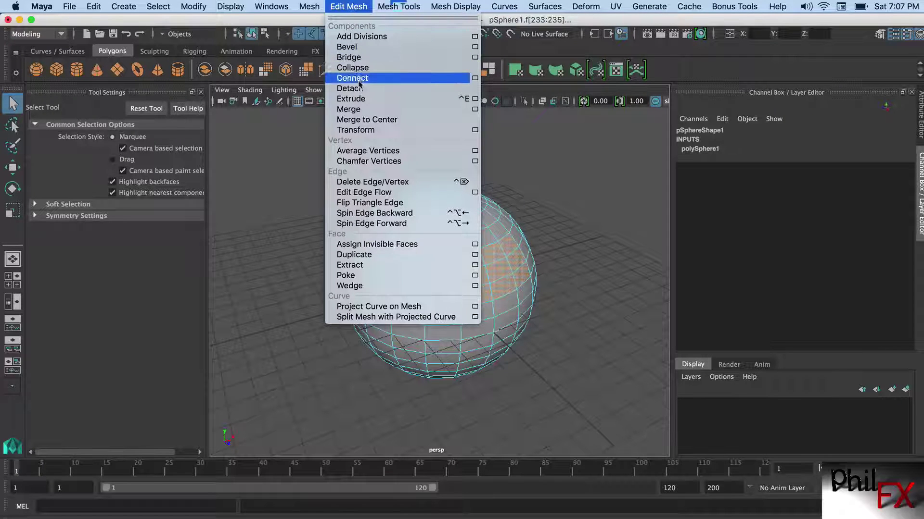
click(475, 99)
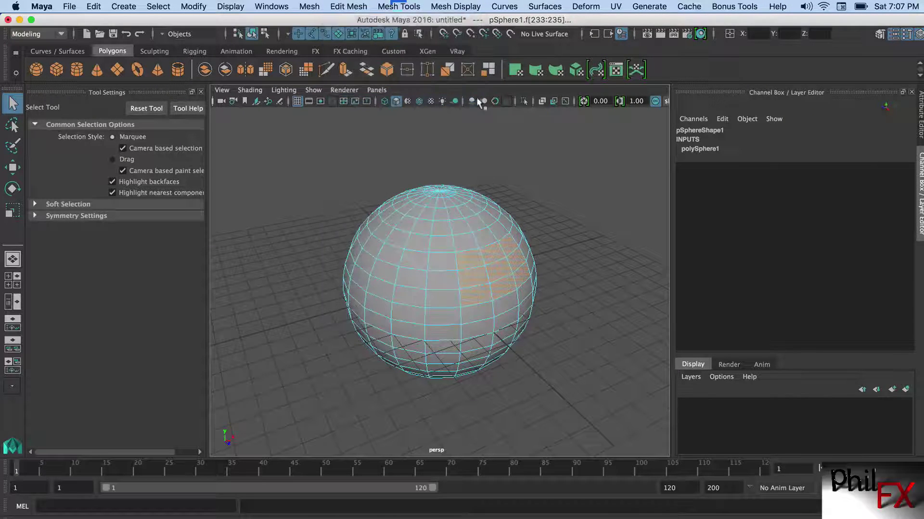
Extrude the faces with Keep Faces Together off, pulling them out to Local Translate Z 2.075.
drag(768, 99, 672, 65)
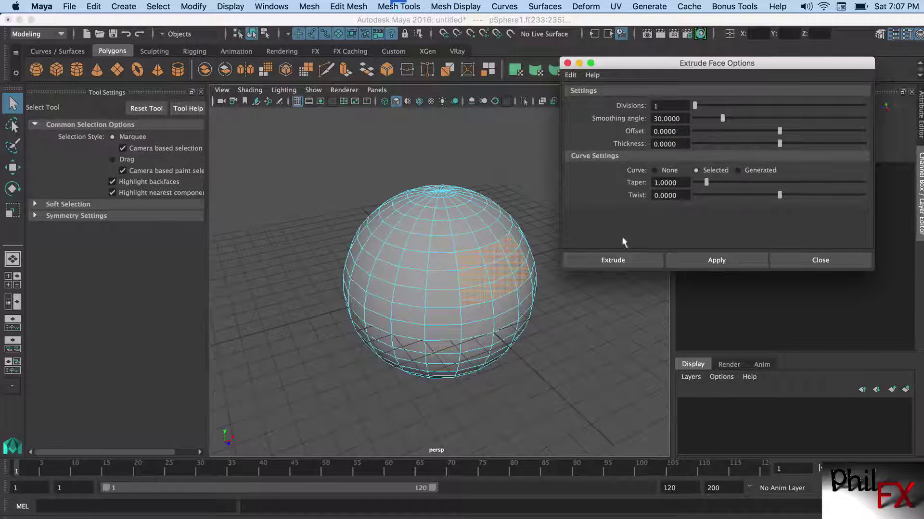
click(632, 262)
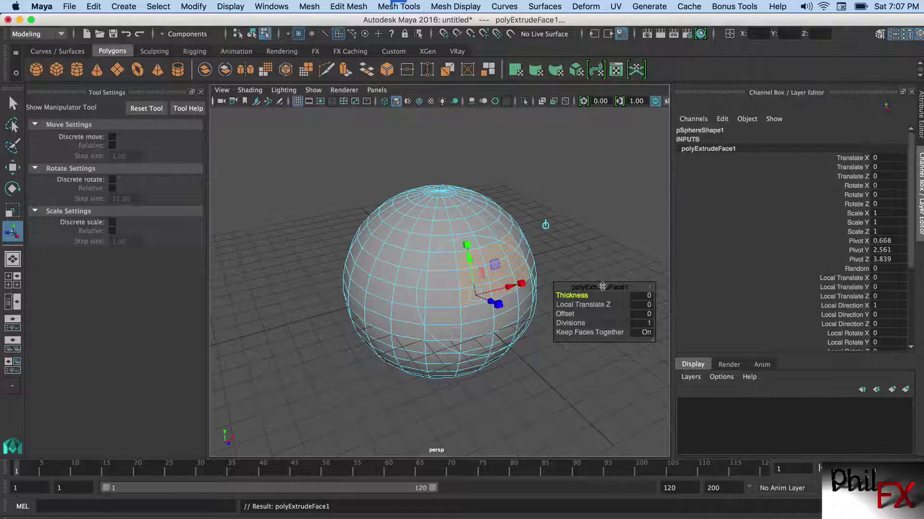
drag(601, 287, 593, 137)
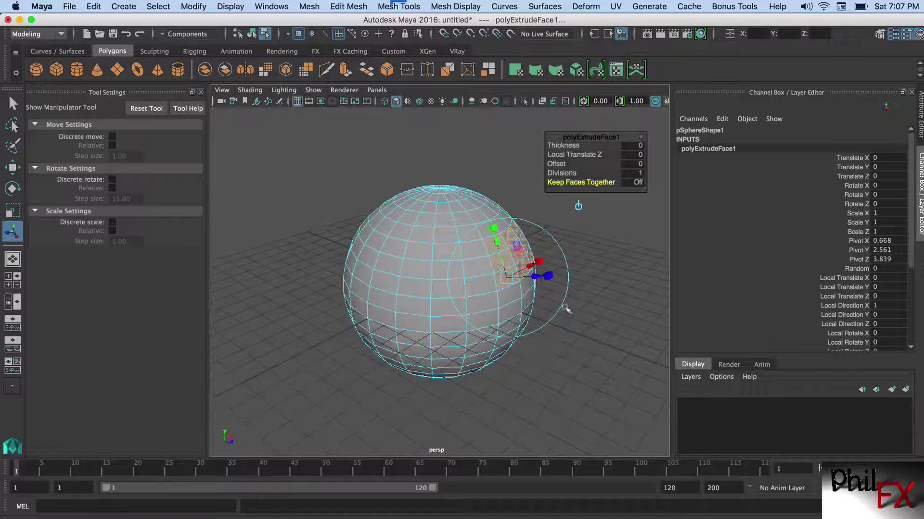
drag(529, 279, 577, 274)
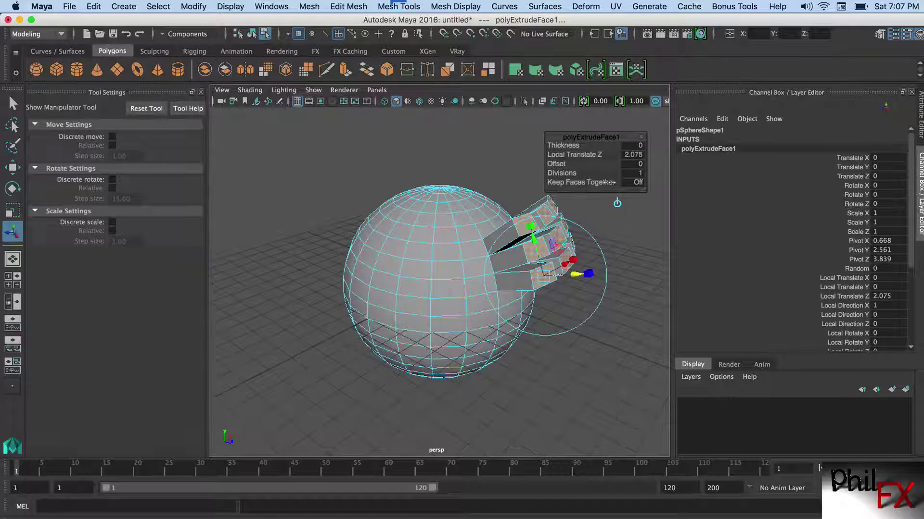
Toggle Keep Faces Together off and back on, leaving one joined panel 2.075 units out.
click(609, 183)
drag(561, 182, 589, 183)
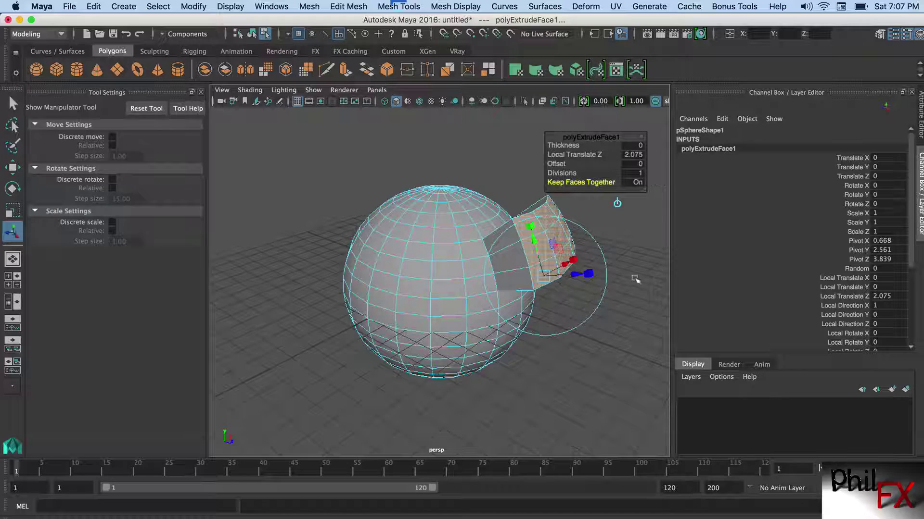
mouse_move(634, 268)
alt+mouse_down()
mouse_move(477, 260)
mouse_move(620, 271)
alt+mouse_up()
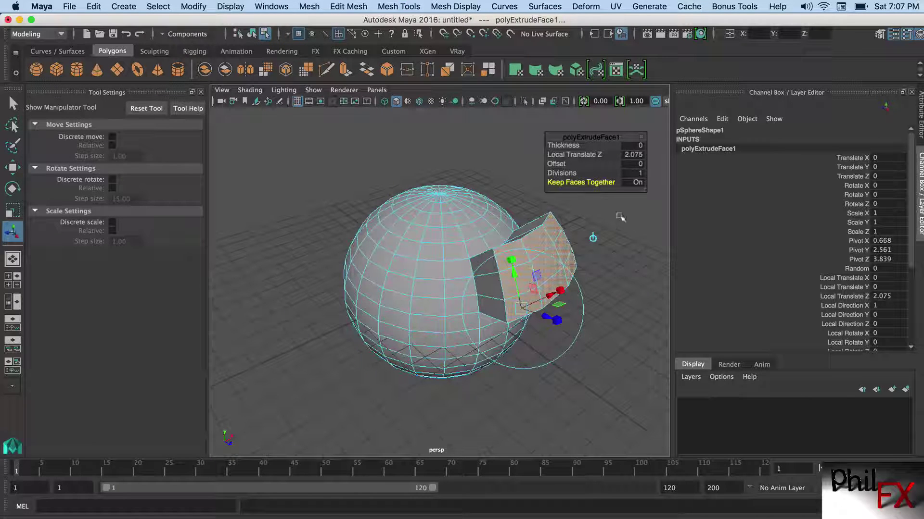
mouse_move(596, 184)
mouse_down()
mouse_move(580, 183)
mouse_move(596, 184)
mouse_up()
alt+drag(625, 249, 596, 250)
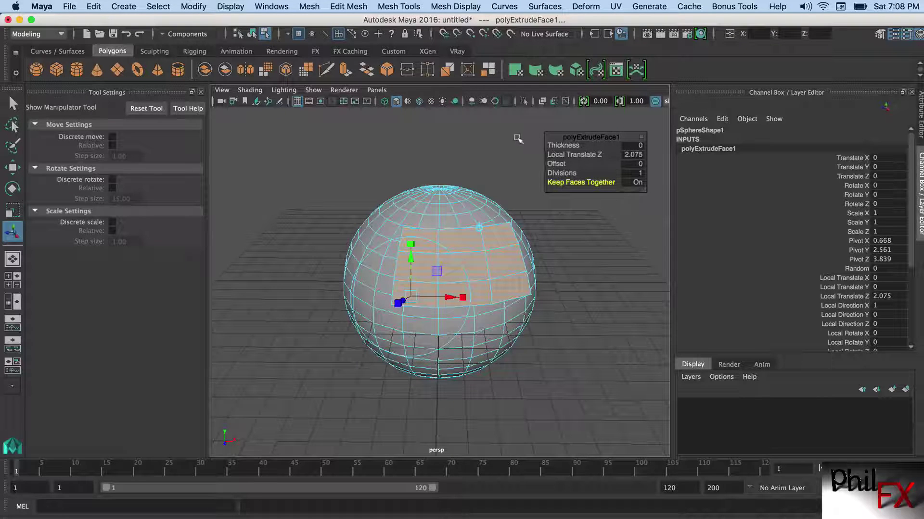
Deselect, box-select a fresh block of faces on the sphere's side, and open the Modeling Toolkit.
click(537, 137)
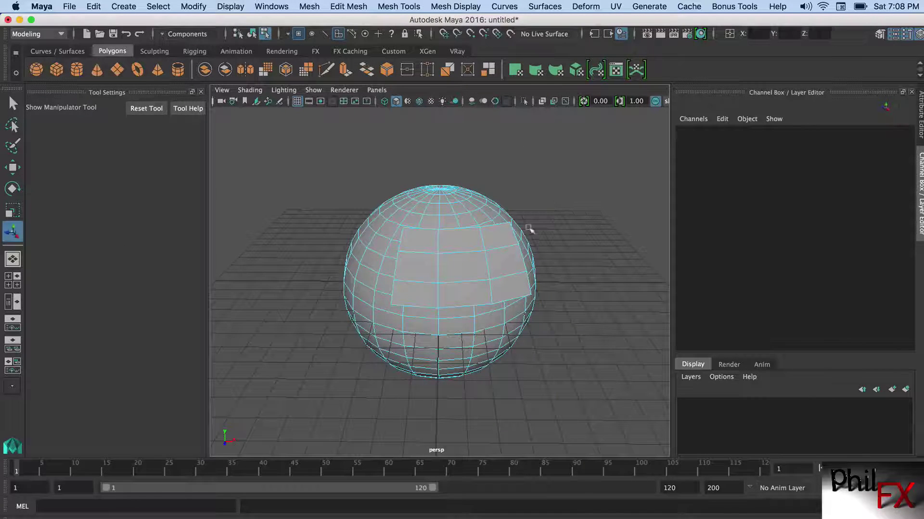
alt+drag(470, 235, 578, 233)
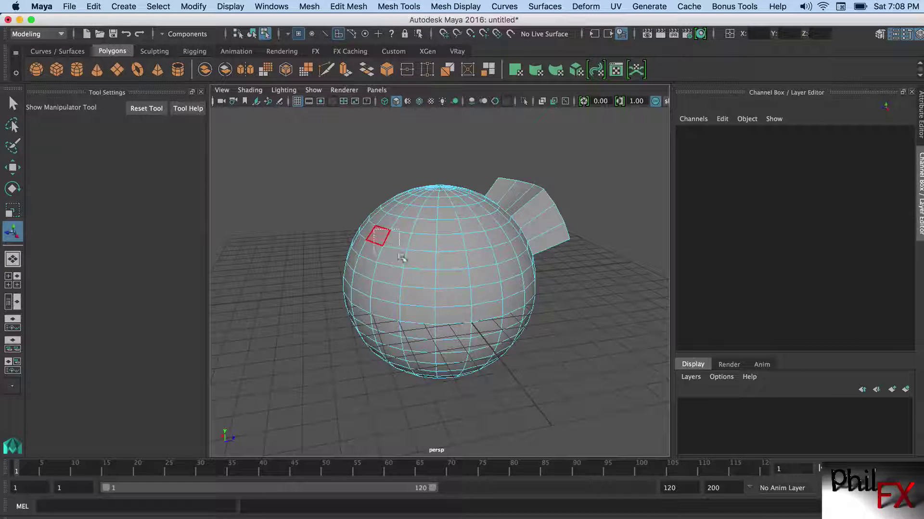
drag(401, 258, 532, 268)
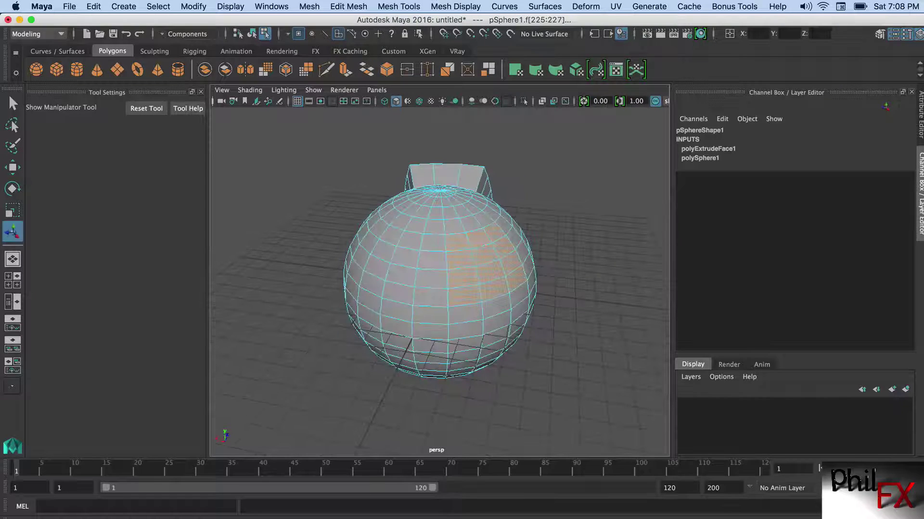
click(880, 37)
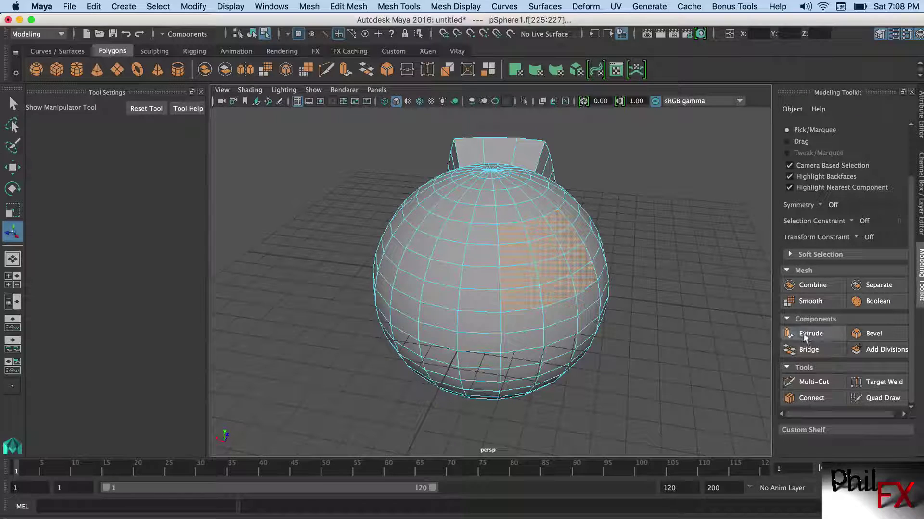
Extrude the second patch 1.43 with Keep Faces Together off, then start an empty Maya 2017 scene.
click(808, 334)
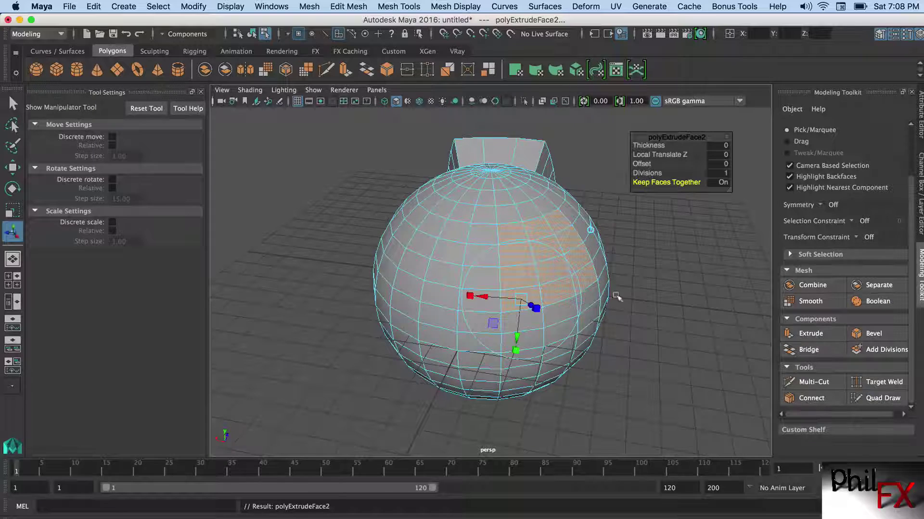
alt+drag(596, 342, 666, 337)
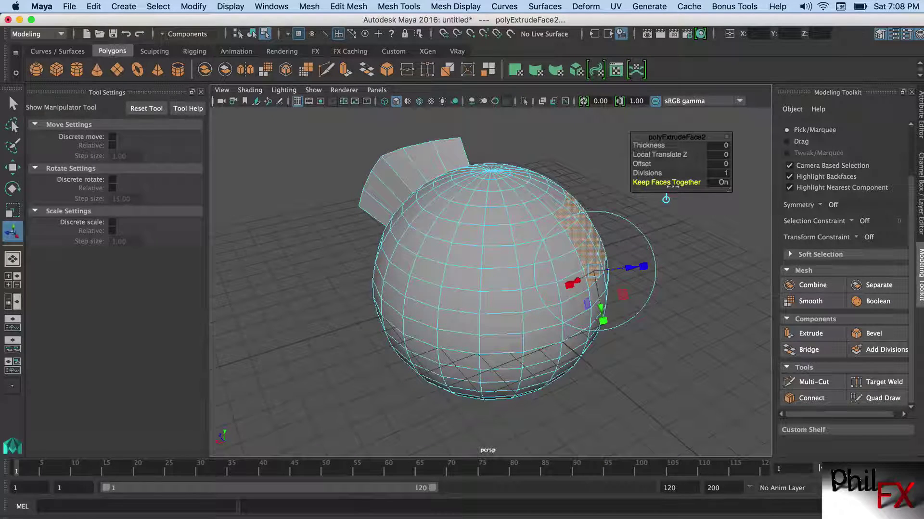
drag(633, 266, 696, 224)
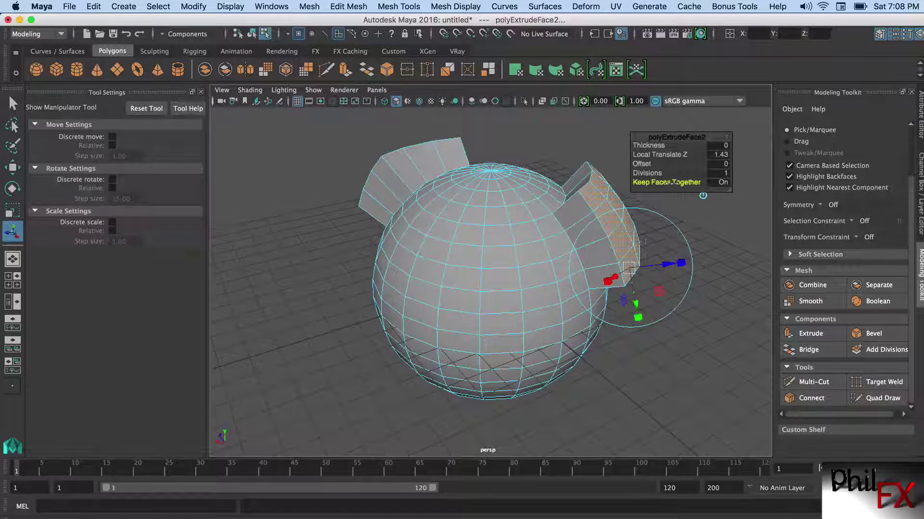
click(649, 183)
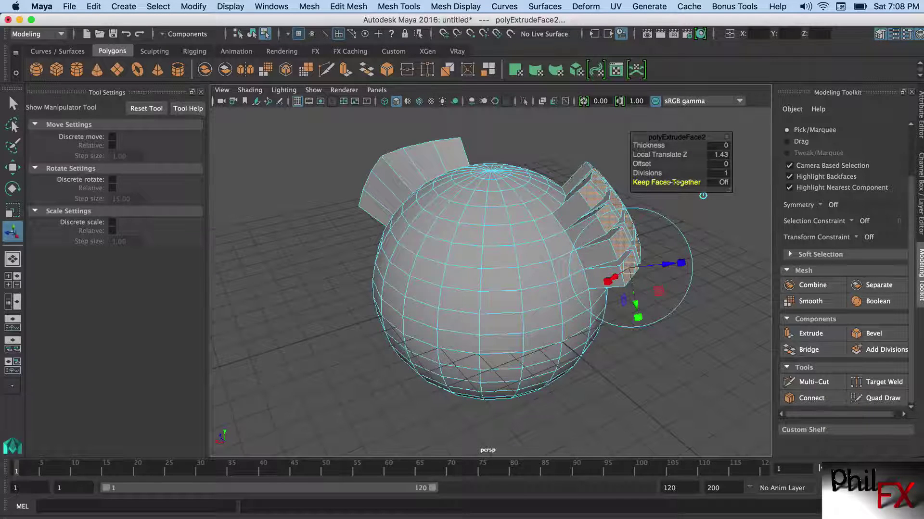
click(666, 183)
click(667, 183)
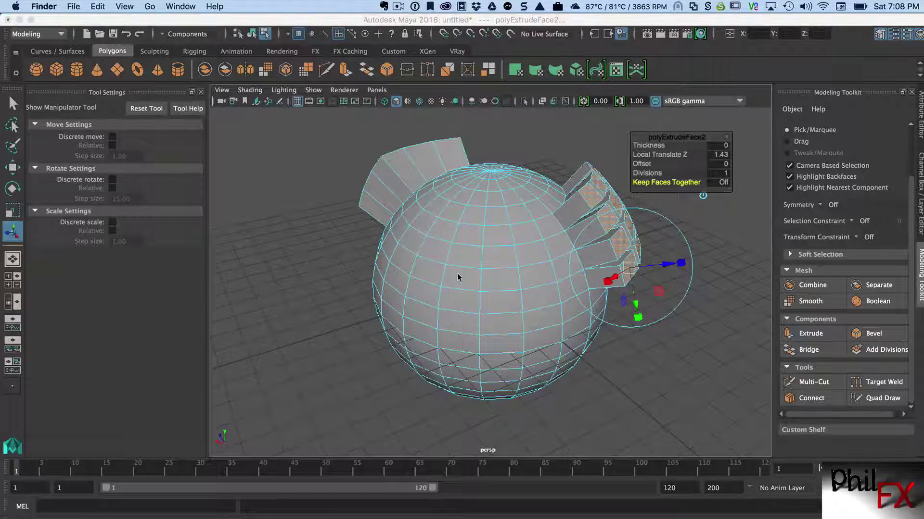
click(398, 7)
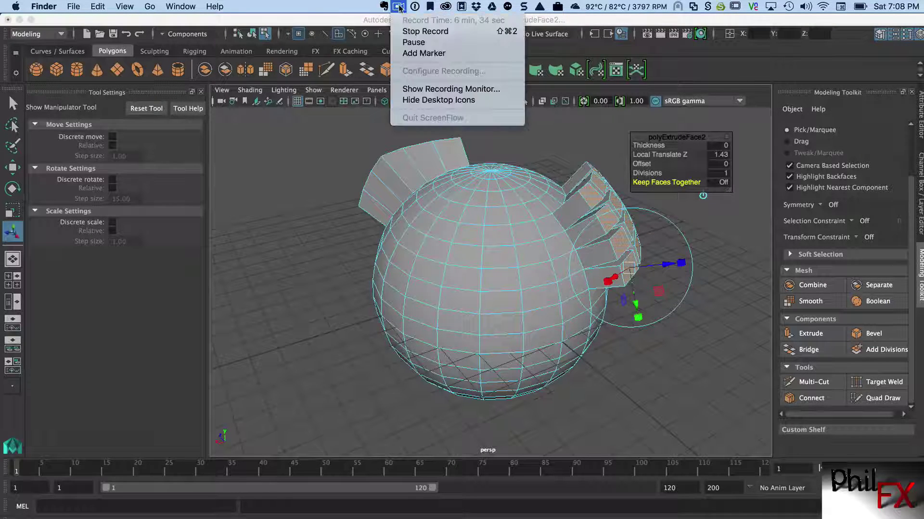
click(407, 42)
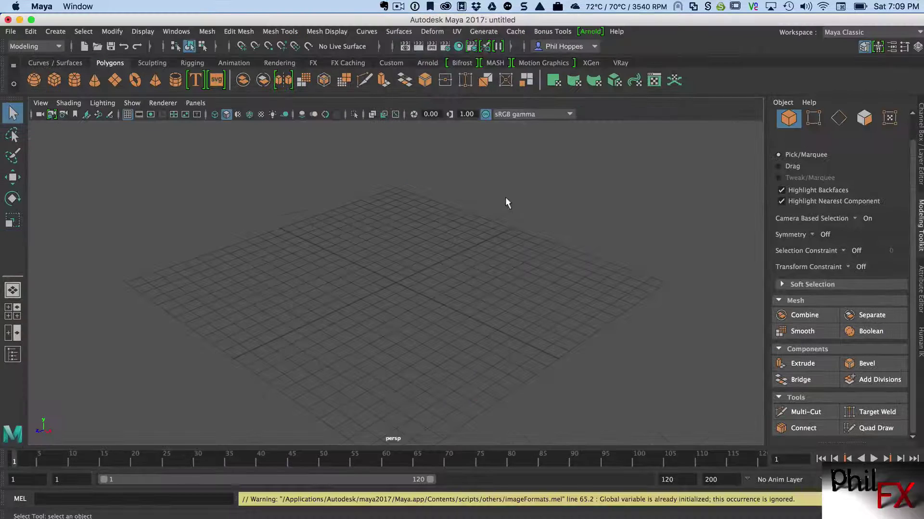
Create a polygon sphere, scale it up about five times, and switch to face selection.
click(34, 80)
key(r)
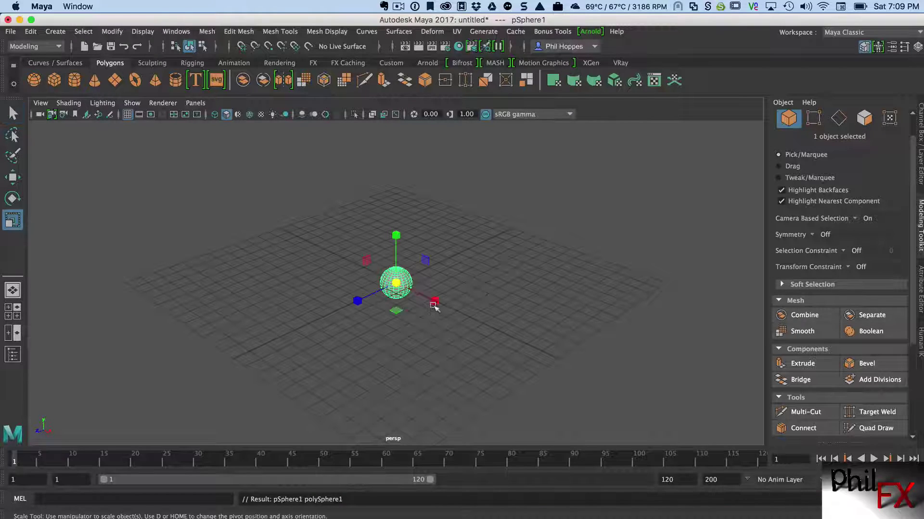
middle_drag(433, 308, 520, 287)
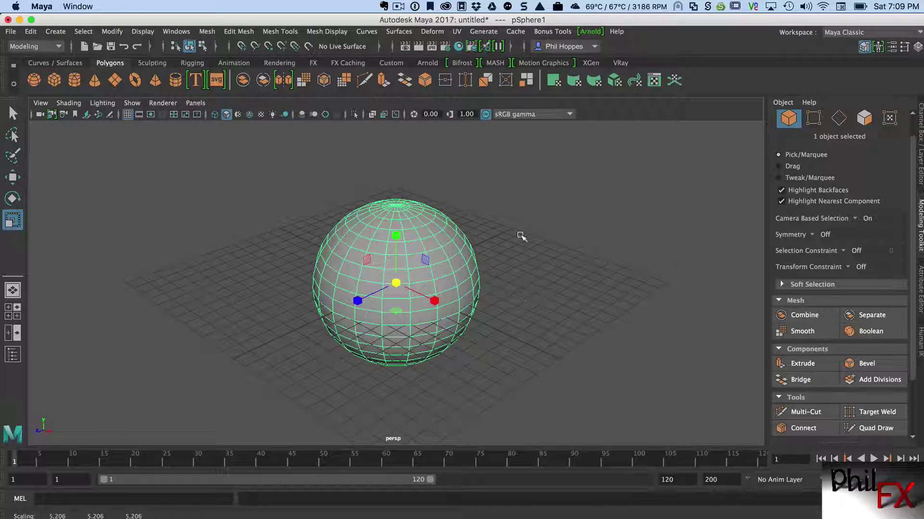
right_drag(382, 253, 381, 286)
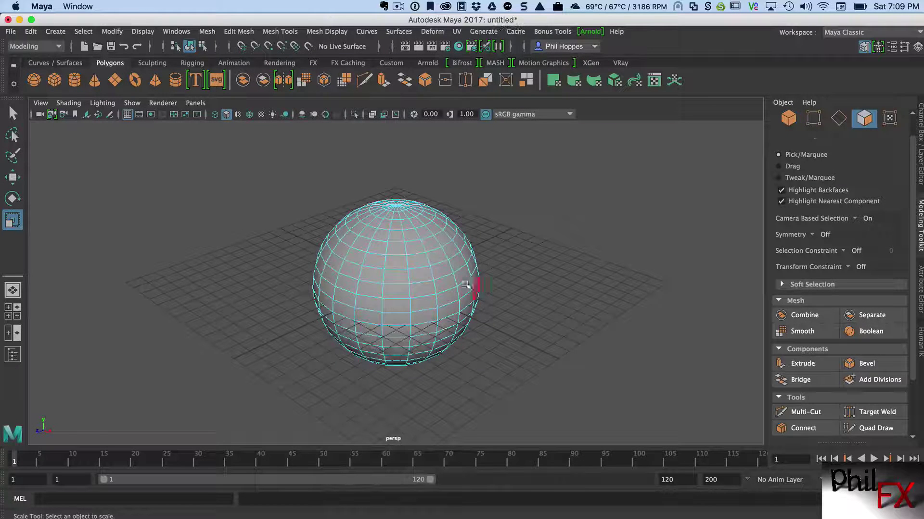
alt+drag(446, 274, 432, 337)
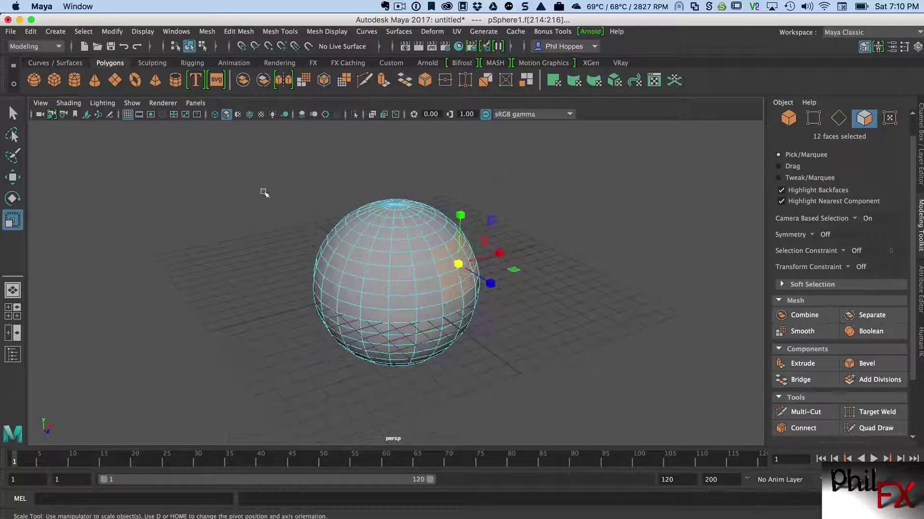
Extrude the 12 faces 3.623 as separate blocks, then merge them with Keep Faces Together on.
click(382, 81)
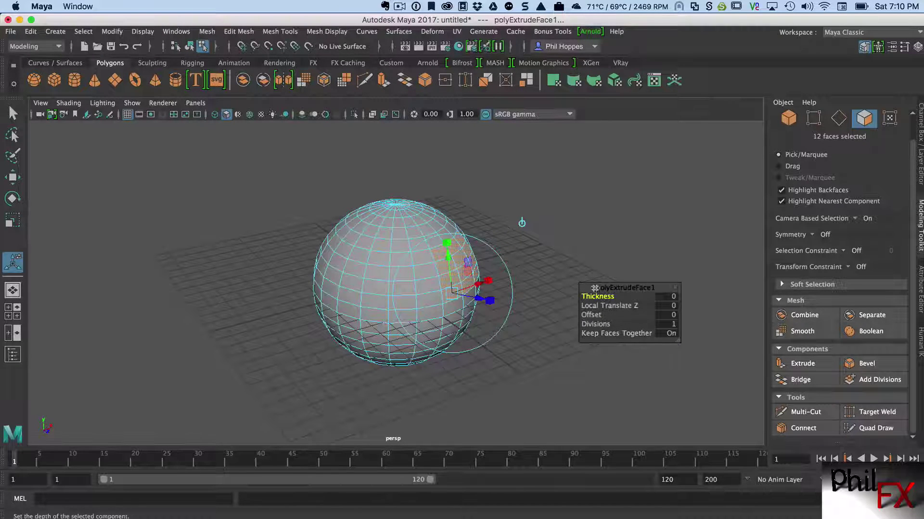
drag(591, 288, 583, 167)
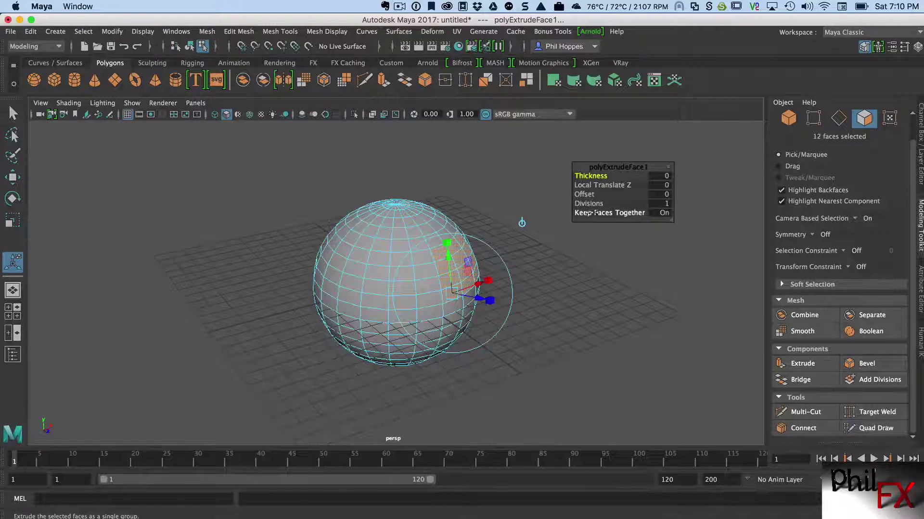
click(609, 213)
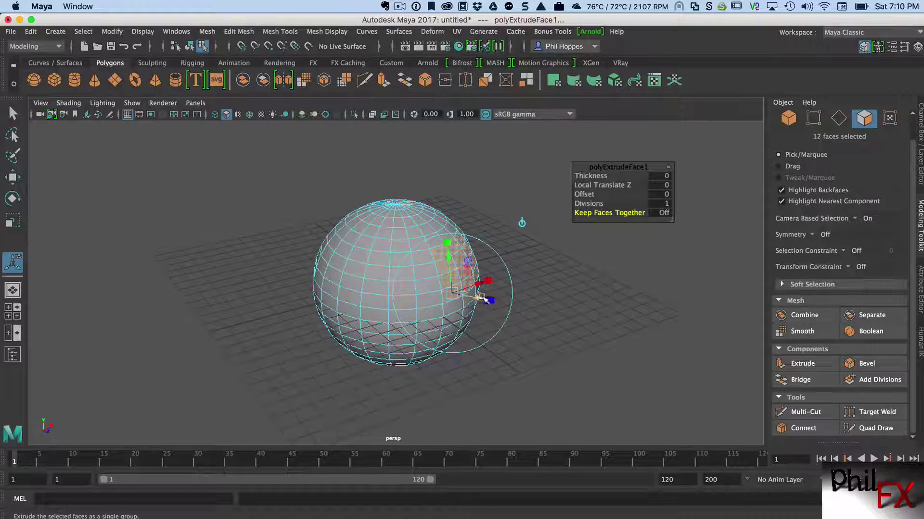
drag(488, 300, 535, 301)
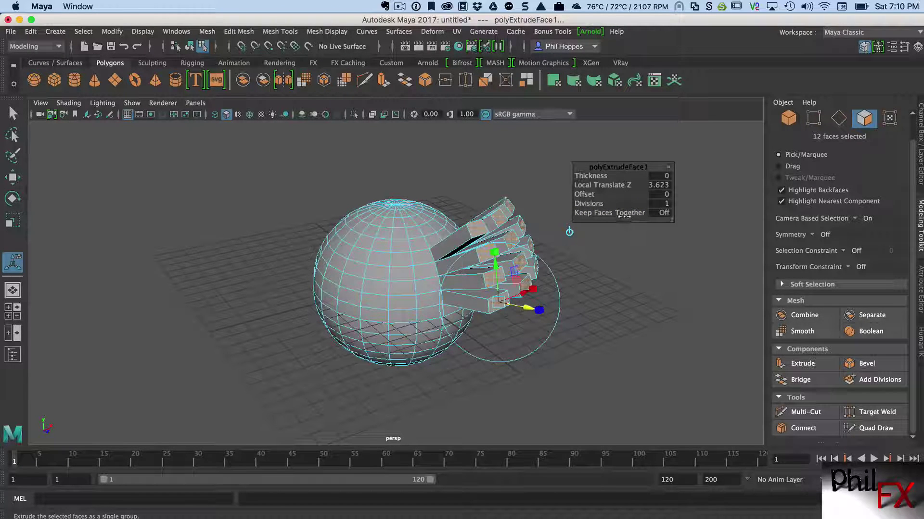
click(595, 213)
drag(596, 213, 683, 246)
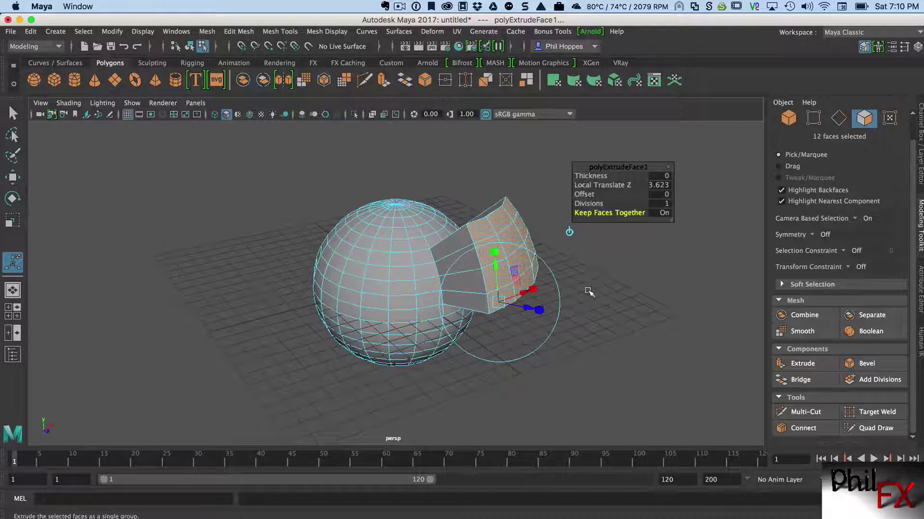
alt+drag(543, 289, 485, 203)
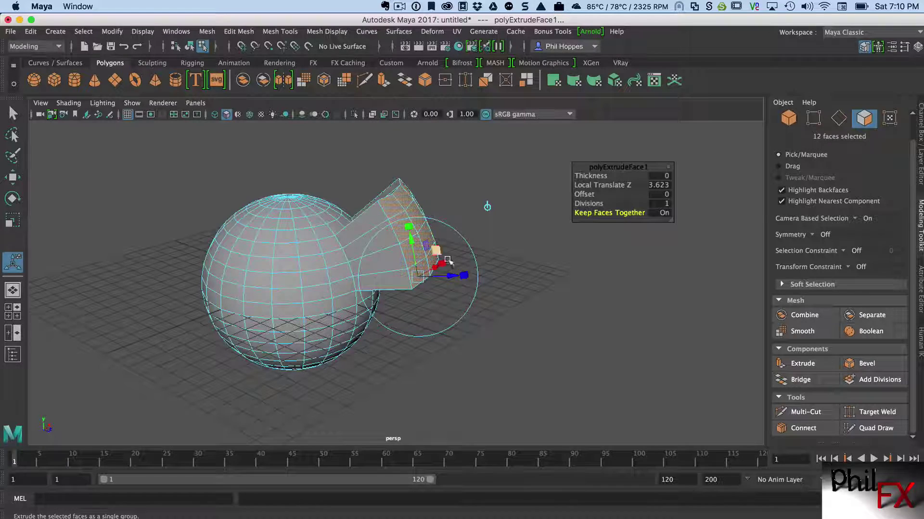
alt+drag(432, 242, 465, 214)
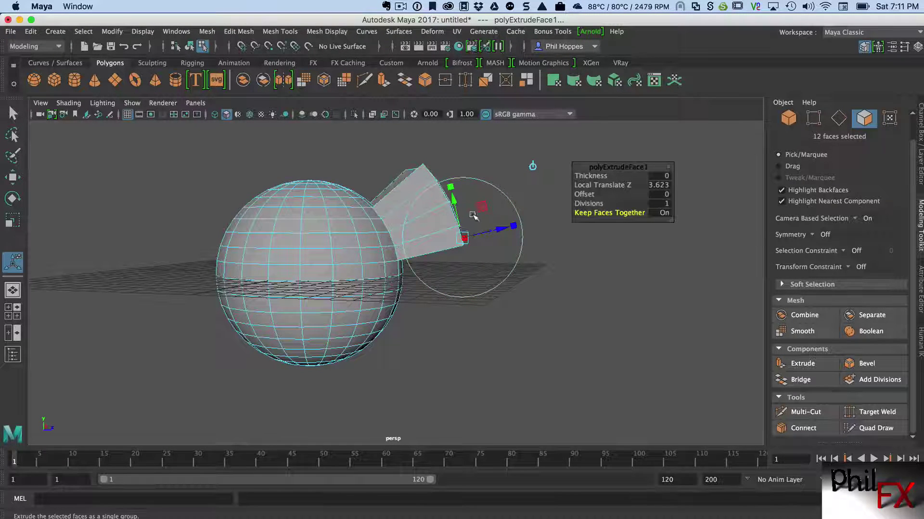
alt+drag(473, 215, 414, 251)
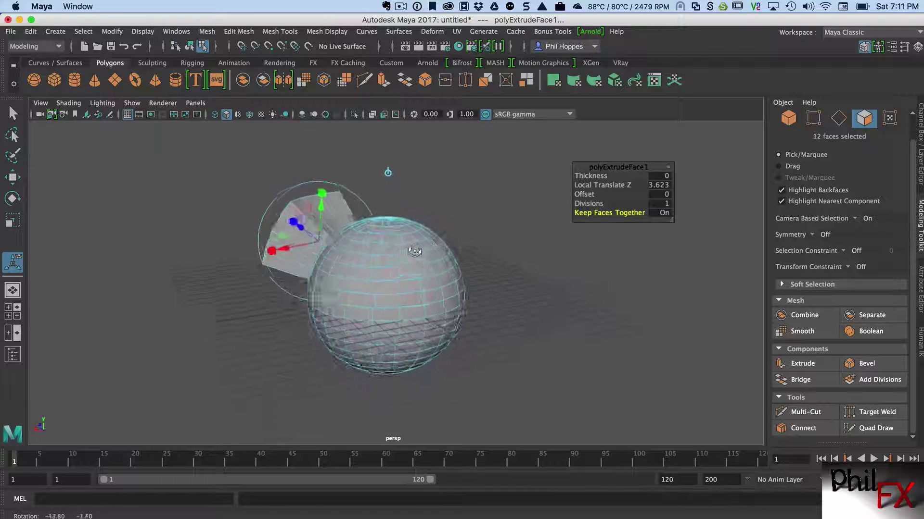
Clear the selection and box-select a 16-face patch on the sphere.
click(517, 204)
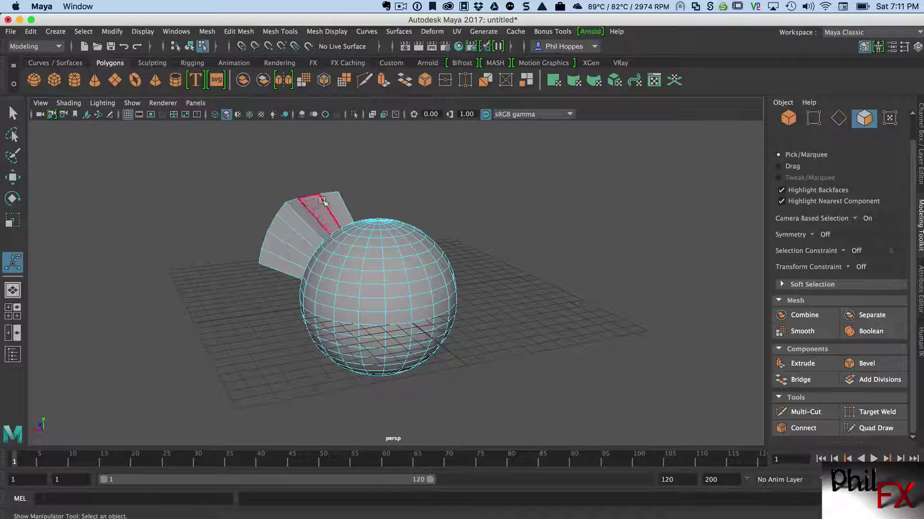
click(13, 113)
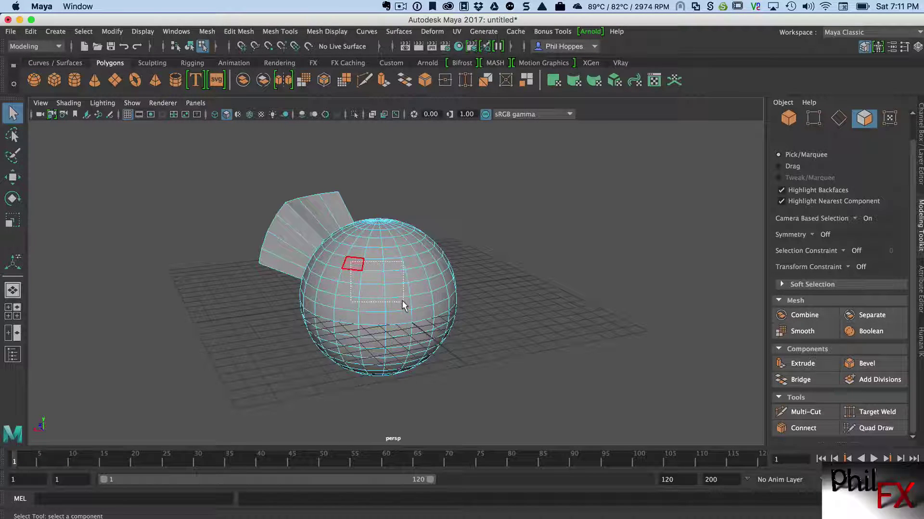
drag(417, 301, 576, 219)
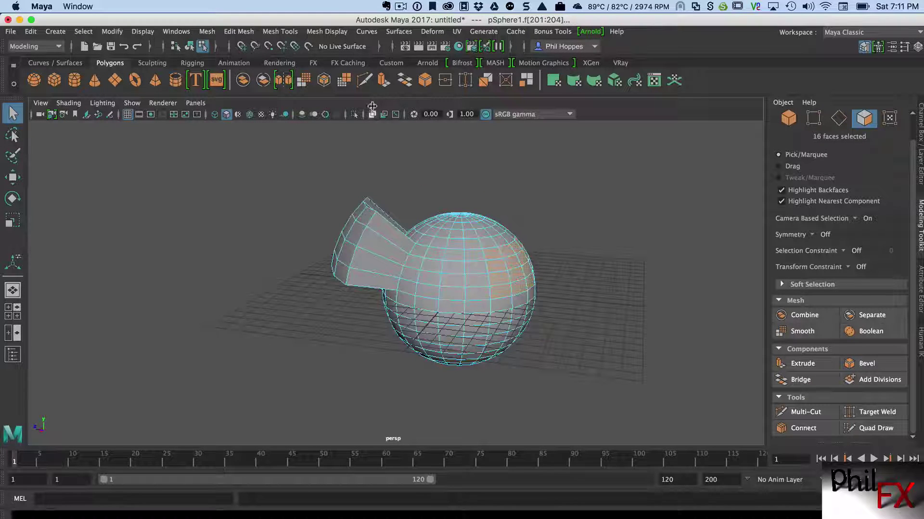
Apply a second extrude to the 16 faces and switch its handles to world axes.
click(383, 80)
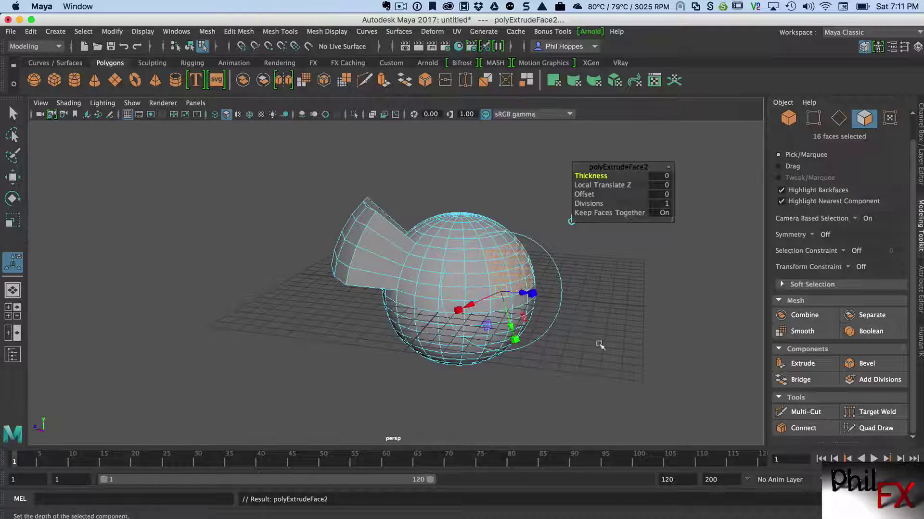
alt+drag(635, 270, 471, 320)
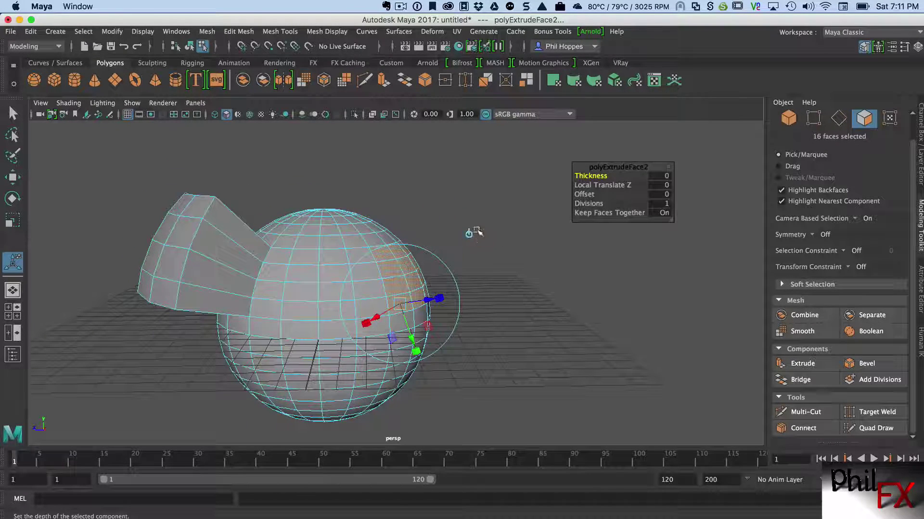
middle_drag(470, 234, 488, 244)
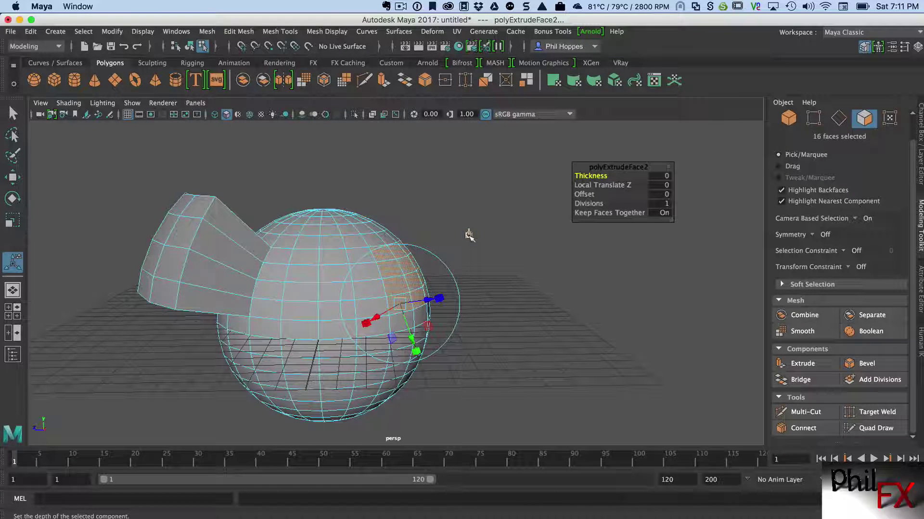
click(469, 235)
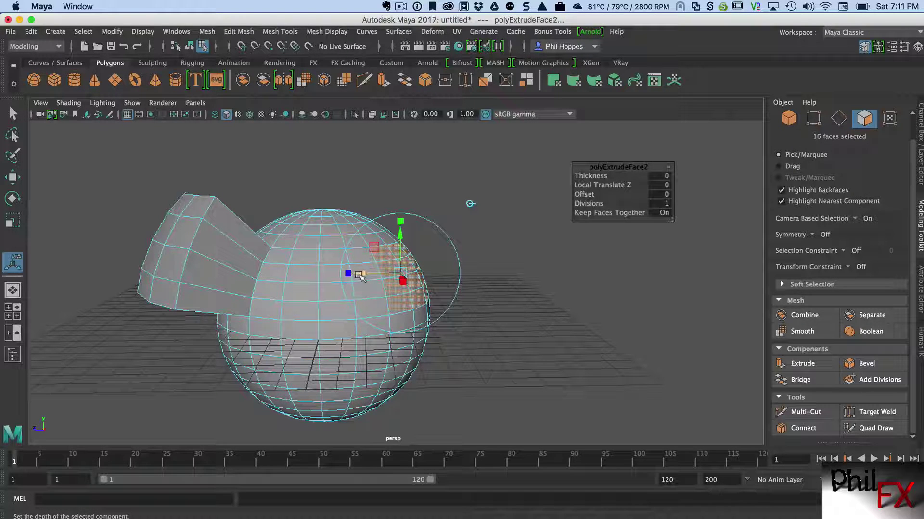
Pull the 16 faces sideways along the world X handle into a long box beside the first panel.
drag(360, 275, 571, 292)
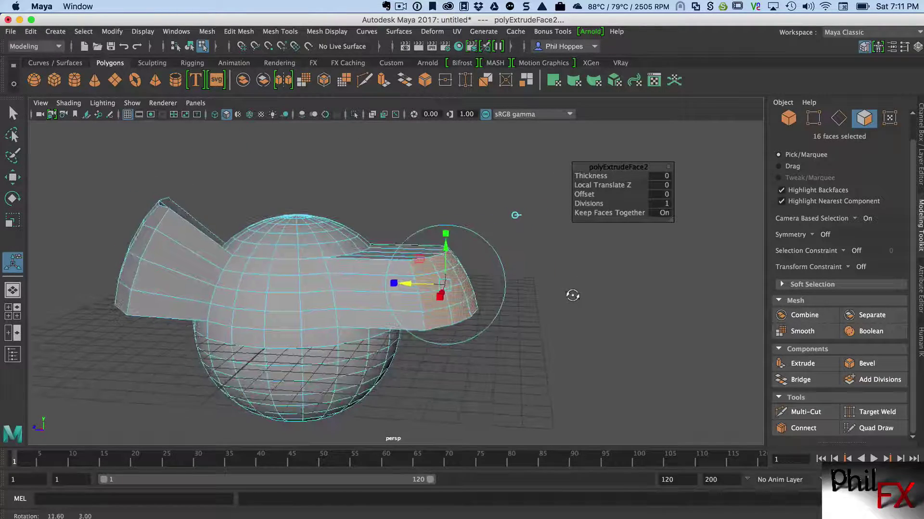
alt+drag(453, 309, 416, 256)
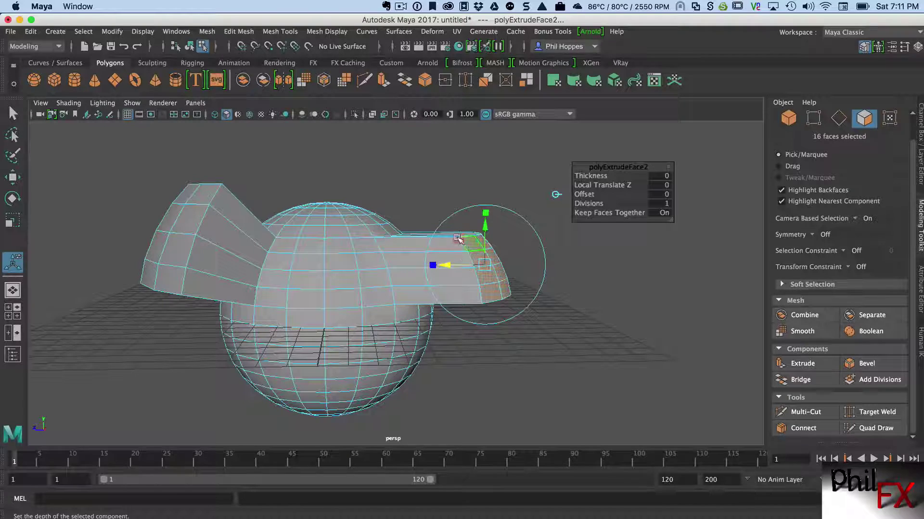
alt+drag(547, 291, 539, 238)
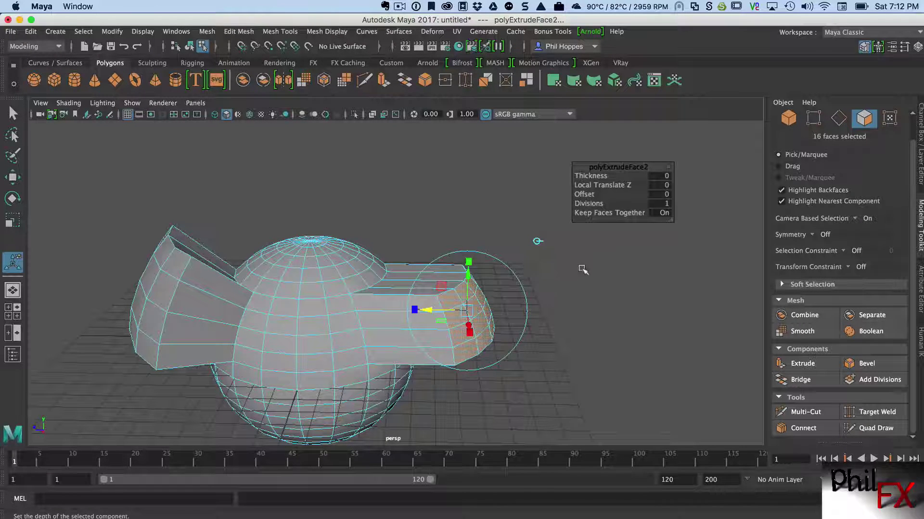
alt+drag(583, 270, 561, 258)
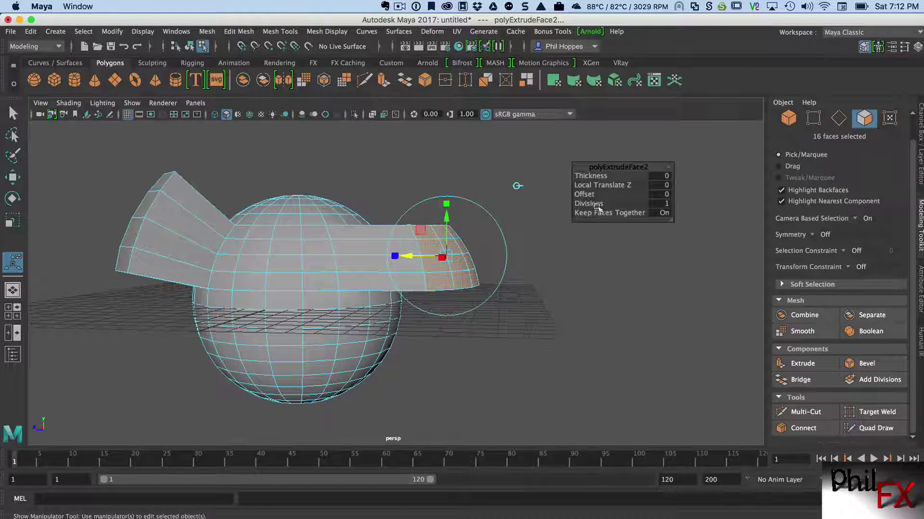